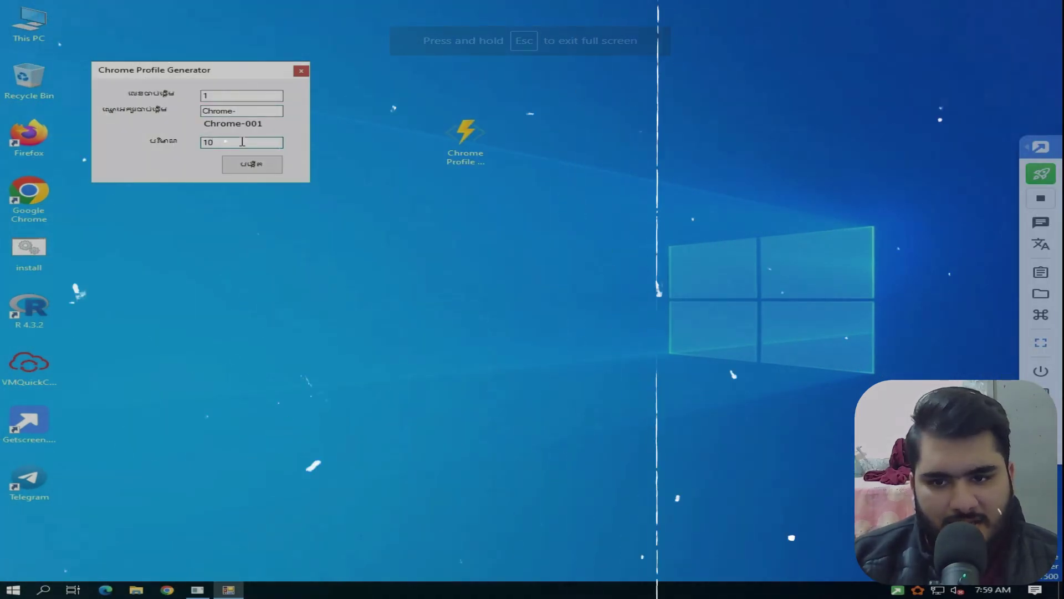
# Generate 50 Chrome profiles with the Chrome- prefix starting at 1, and close the Chrome Profile Generator
pyautogui.doubleClick(243, 142)
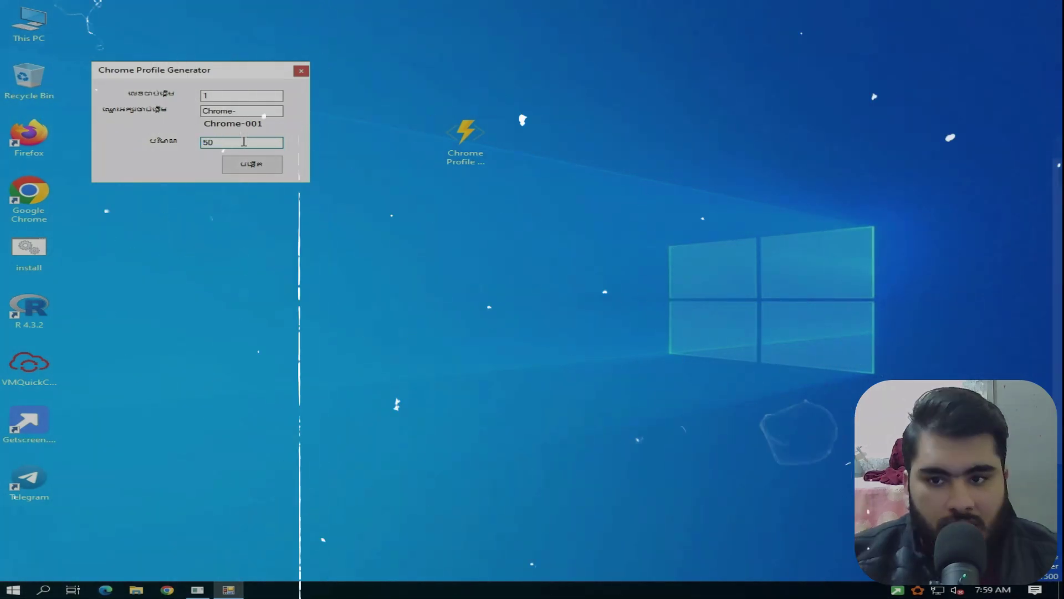
pyautogui.write('50')
pyautogui.click(265, 163)
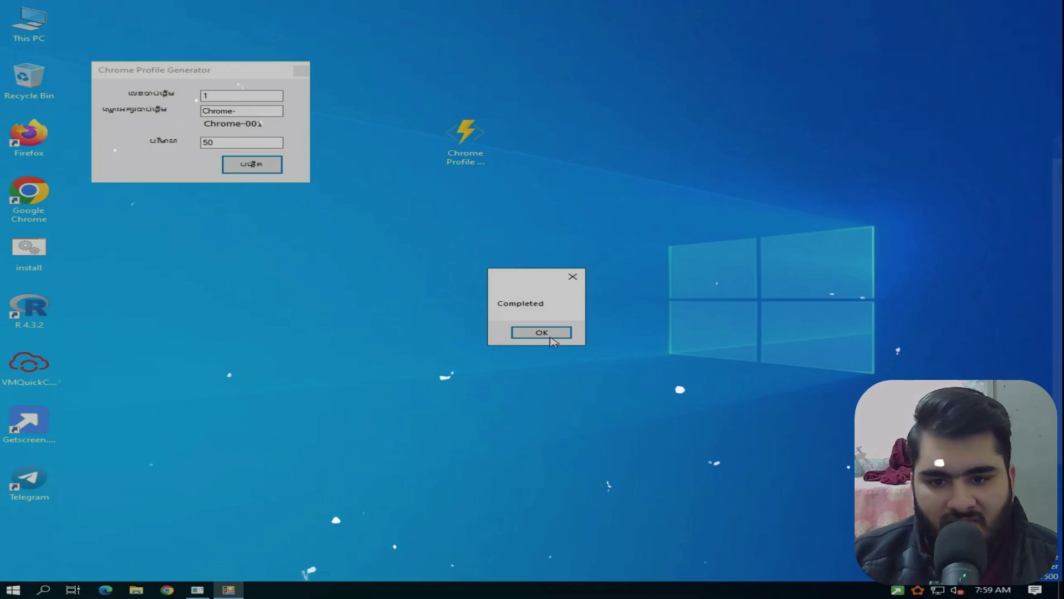
pyautogui.click(541, 332)
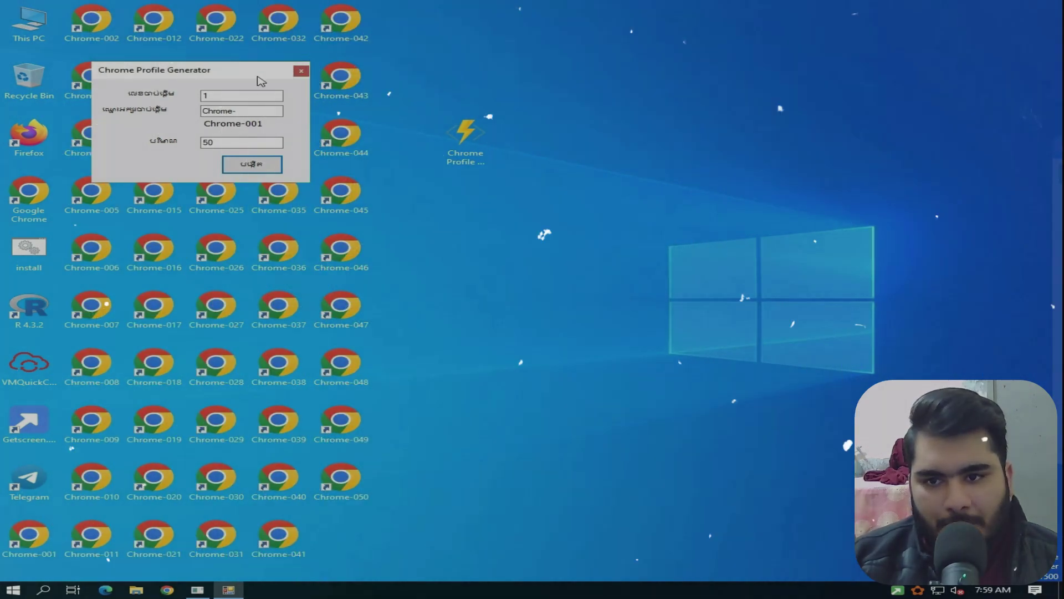
pyautogui.moveTo(242, 77); pyautogui.dragTo(639, 89)
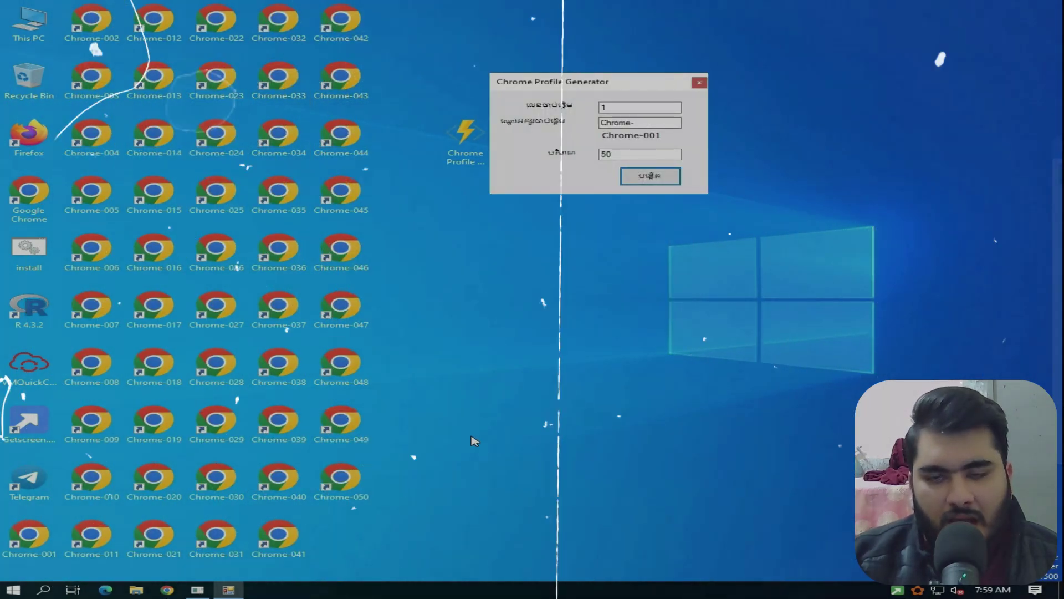
pyautogui.click(700, 83)
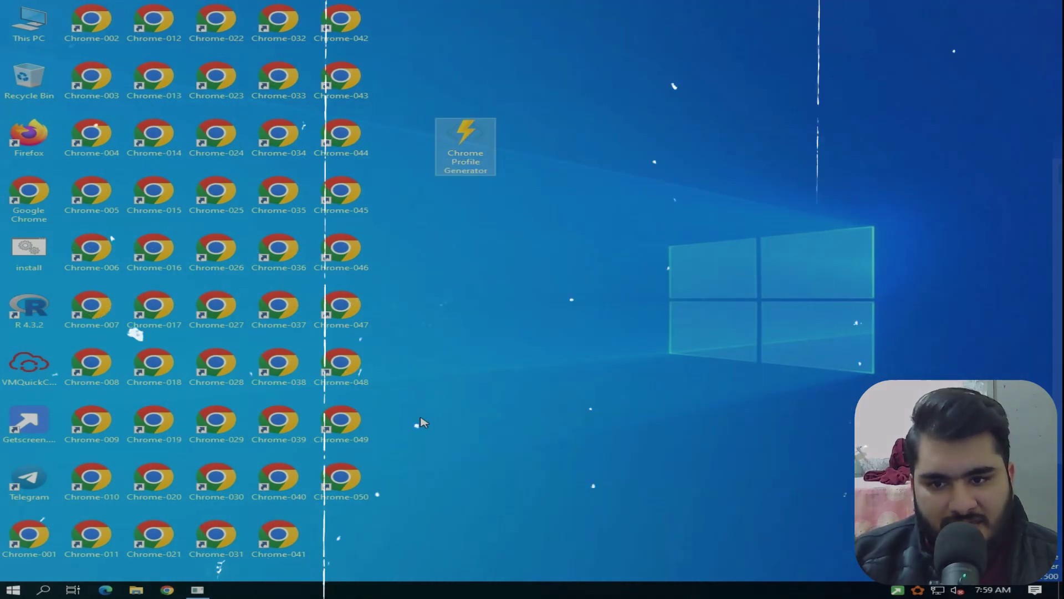
# Launch the Chrome-027 profile, accept its ad privacy notice and enter "y" as the address to browse suggestions
pyautogui.doubleClick(235, 308)
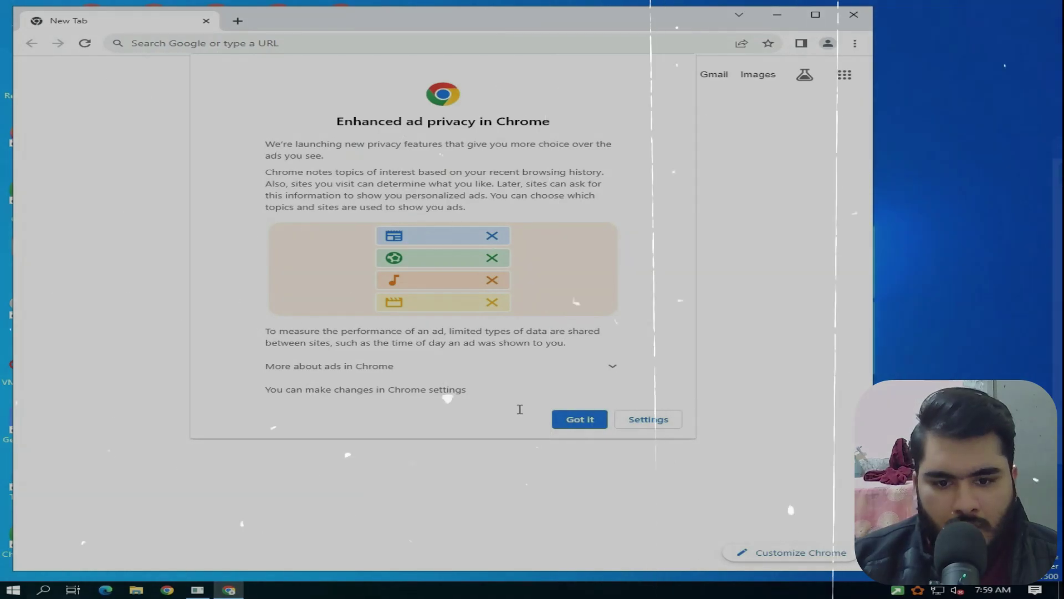
pyautogui.click(578, 420)
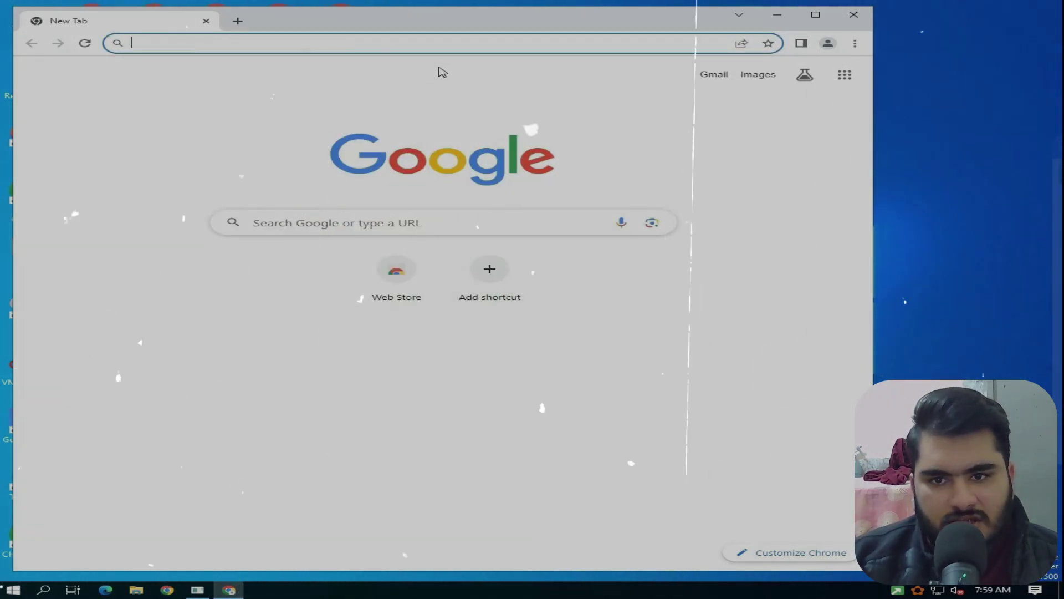
pyautogui.click(492, 41)
pyautogui.write('y')
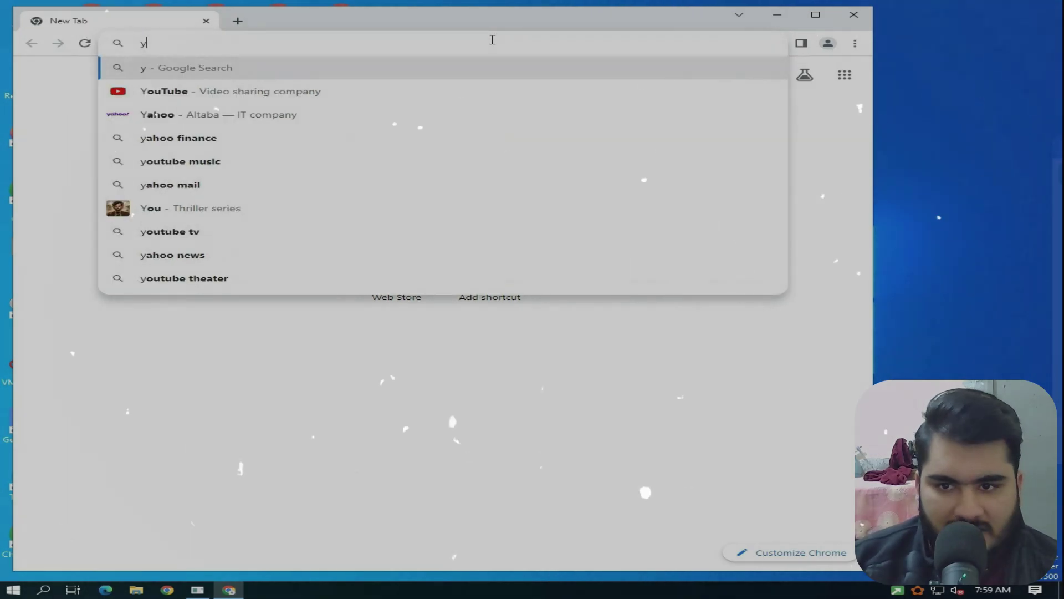
pyautogui.press('Down')
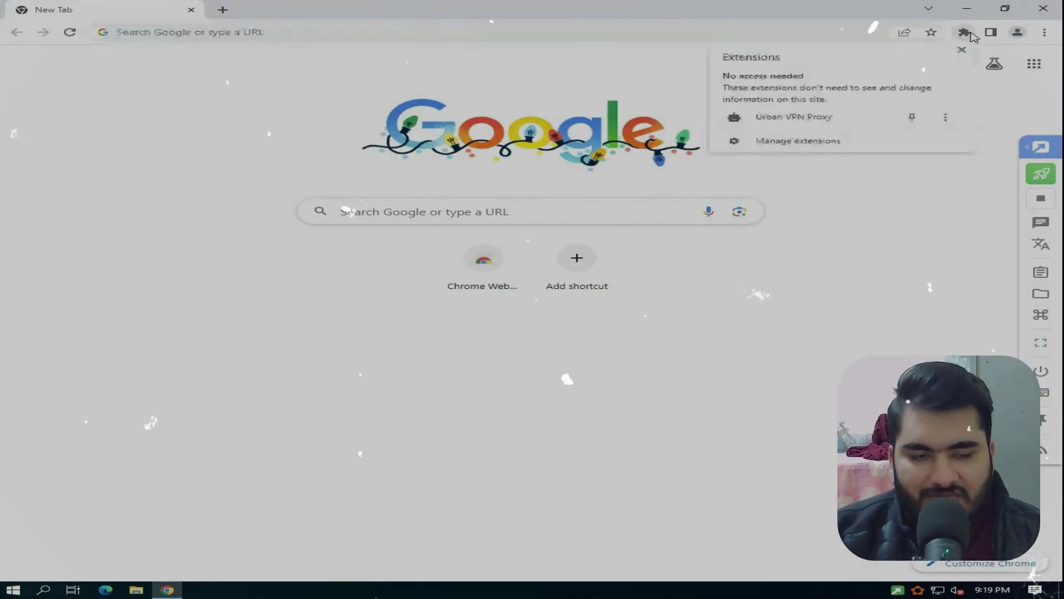
# Open the Urban VPN Proxy extension and agree to its terms and Urban insights data sharing
pyautogui.click(818, 115)
pyautogui.click(909, 326)
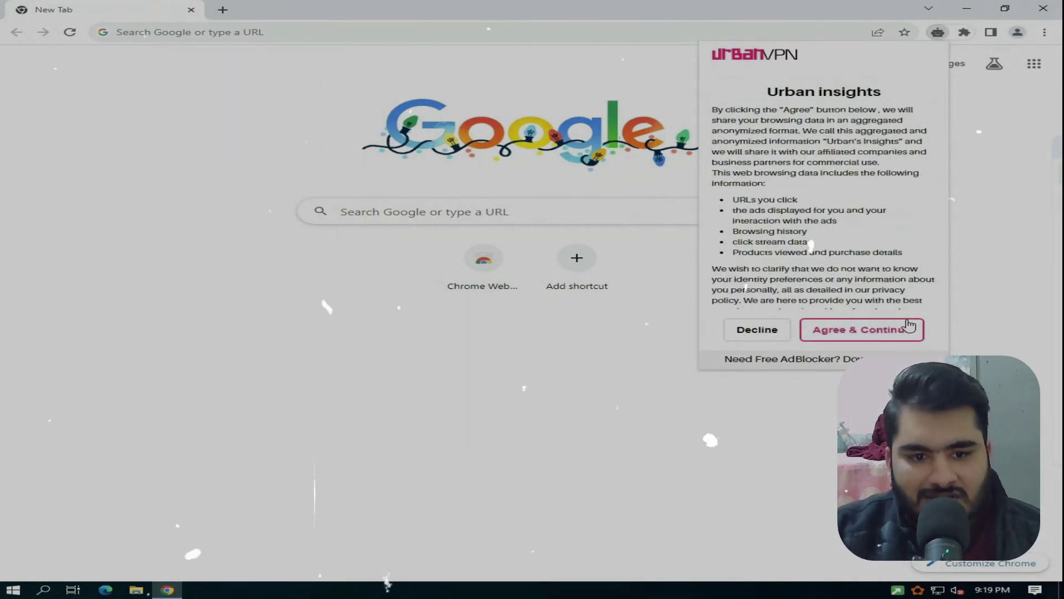
pyautogui.click(877, 336)
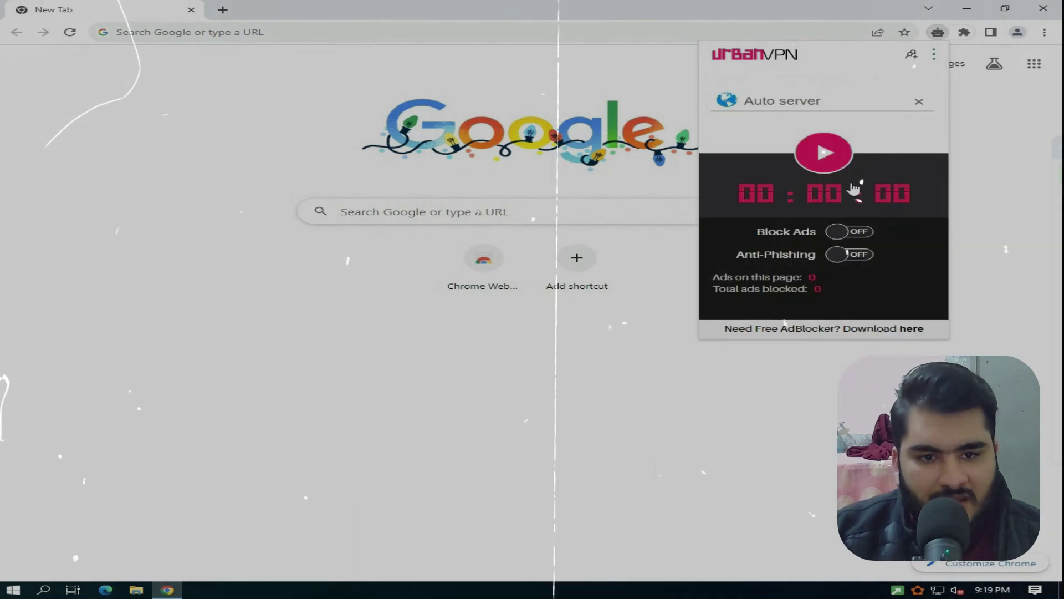
# Browse the server locations that Urban VPN offers, through the country list
pyautogui.click(917, 107)
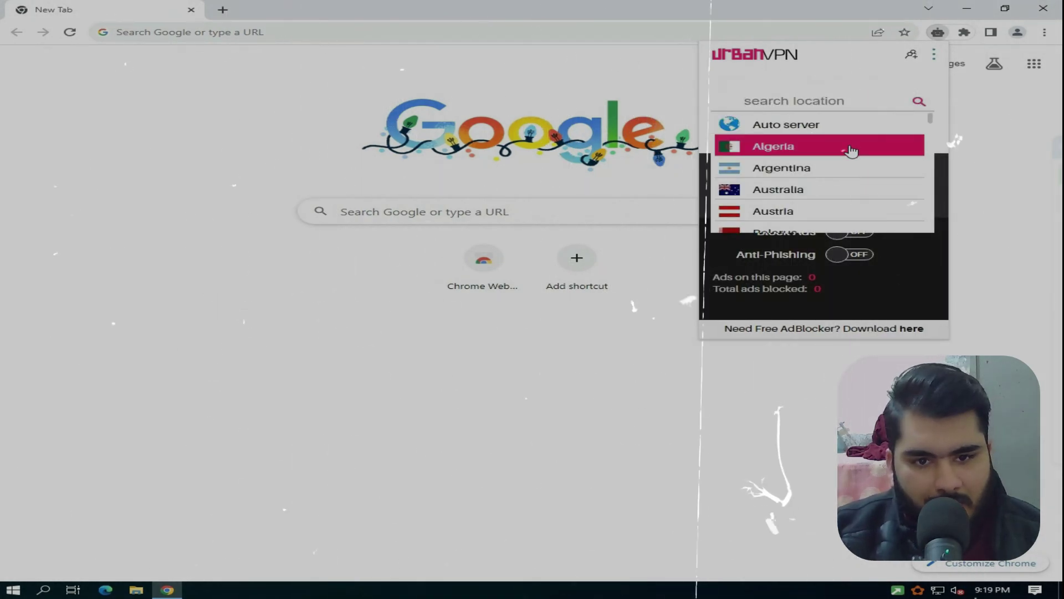
pyautogui.scroll(-5, 853, 149)
pyautogui.scroll(-2, 852, 150)
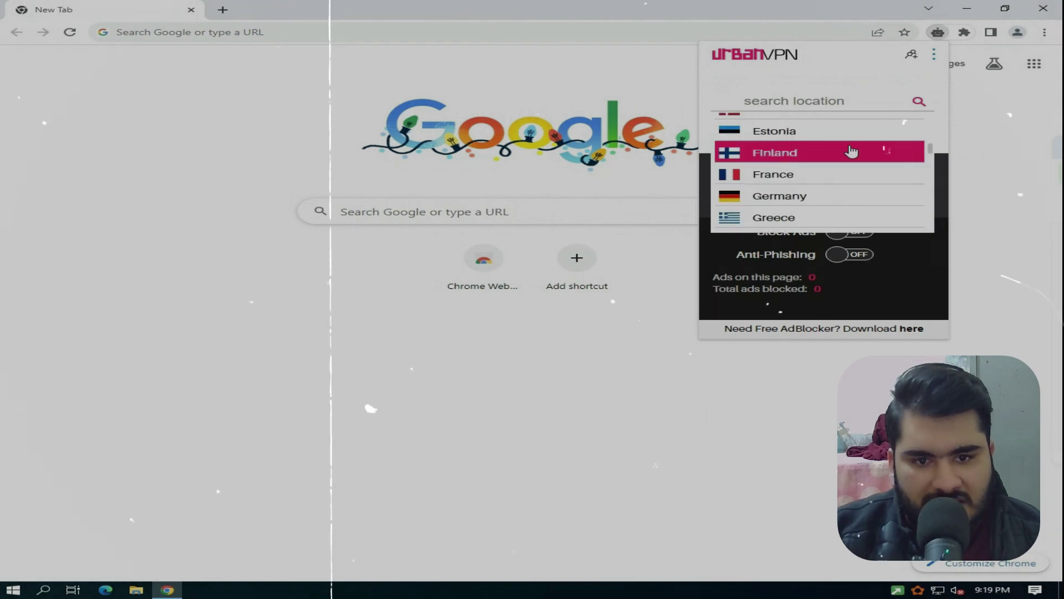
pyautogui.scroll(-3, 852, 151)
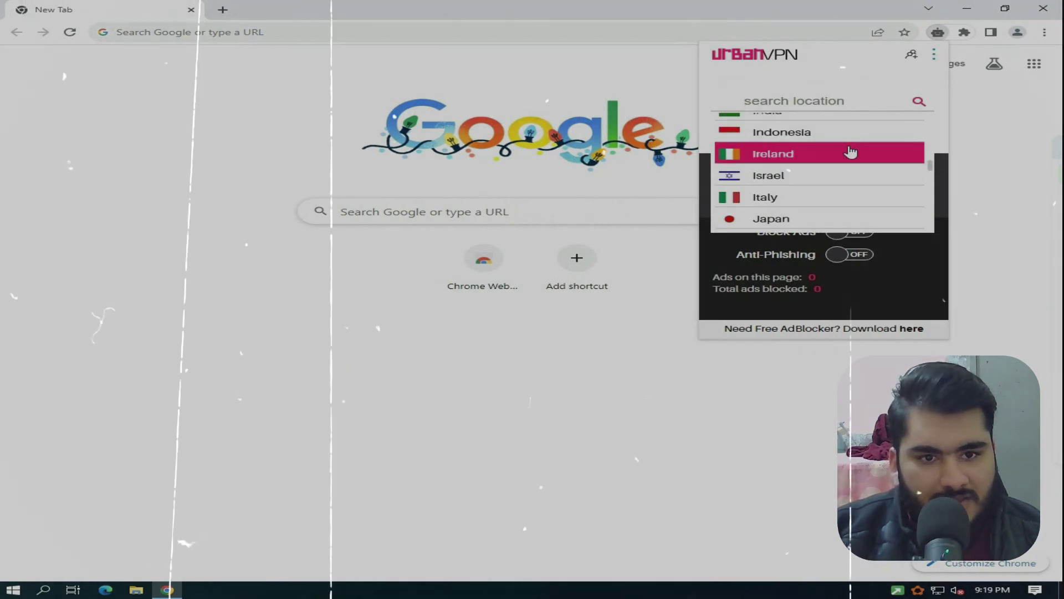
pyautogui.scroll(1, 851, 152)
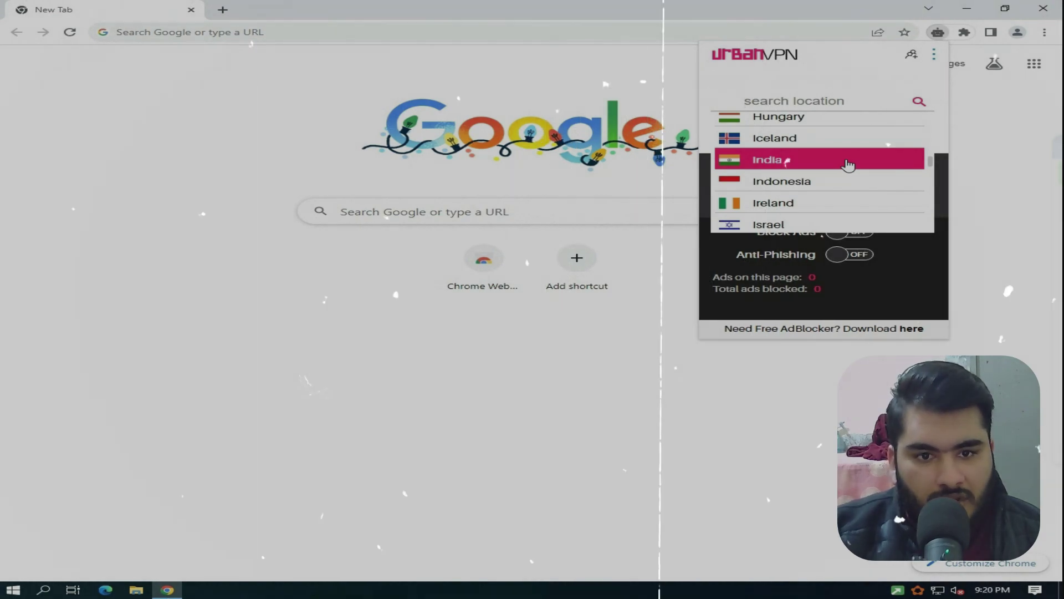
pyautogui.scroll(-3, 848, 165)
pyautogui.scroll(-5, 848, 165)
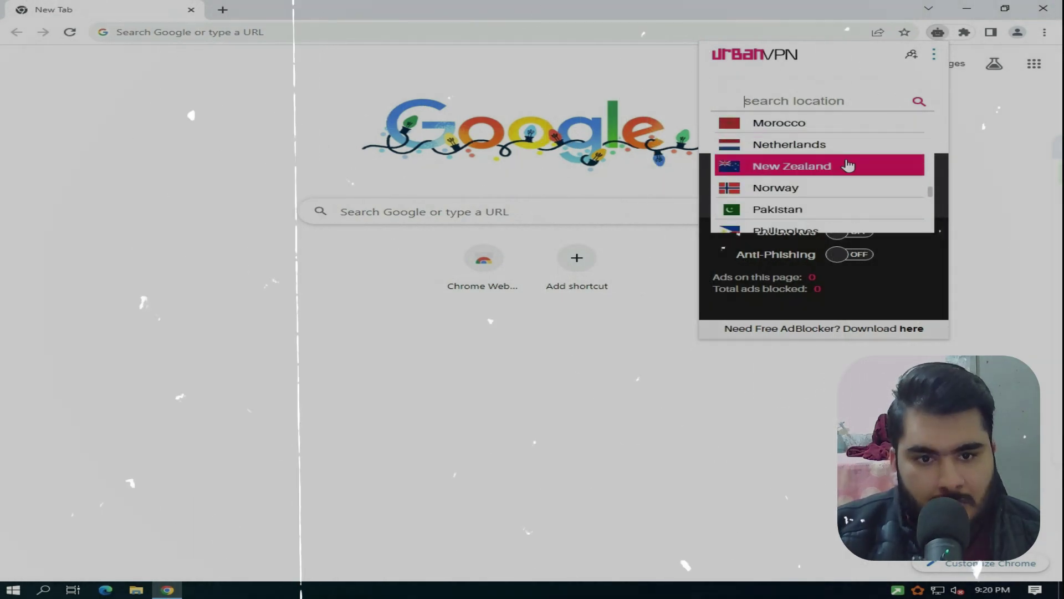
pyautogui.scroll(2, 848, 165)
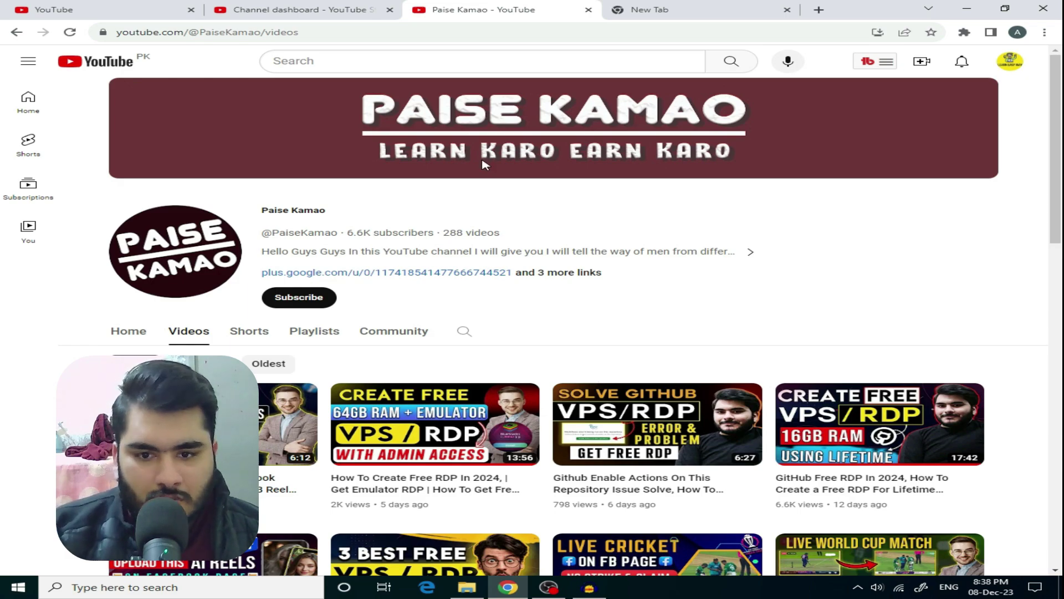
# Review the Paise Kamao channel's Community post about the Azure RDP update and the YouTube Studio channel dashboard
pyautogui.click(422, 340)
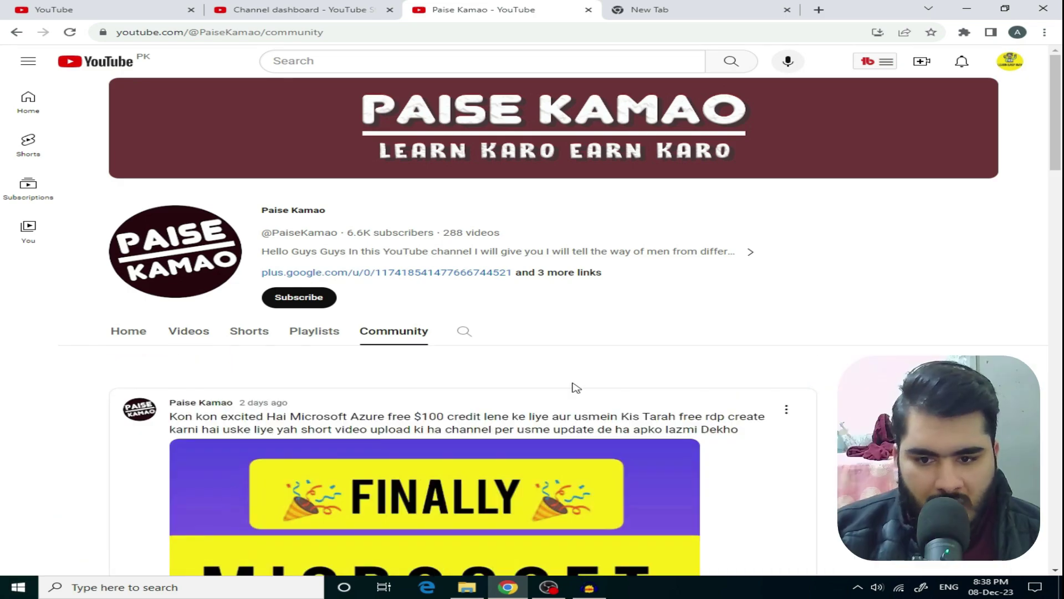
pyautogui.scroll(-4, 1062, 147)
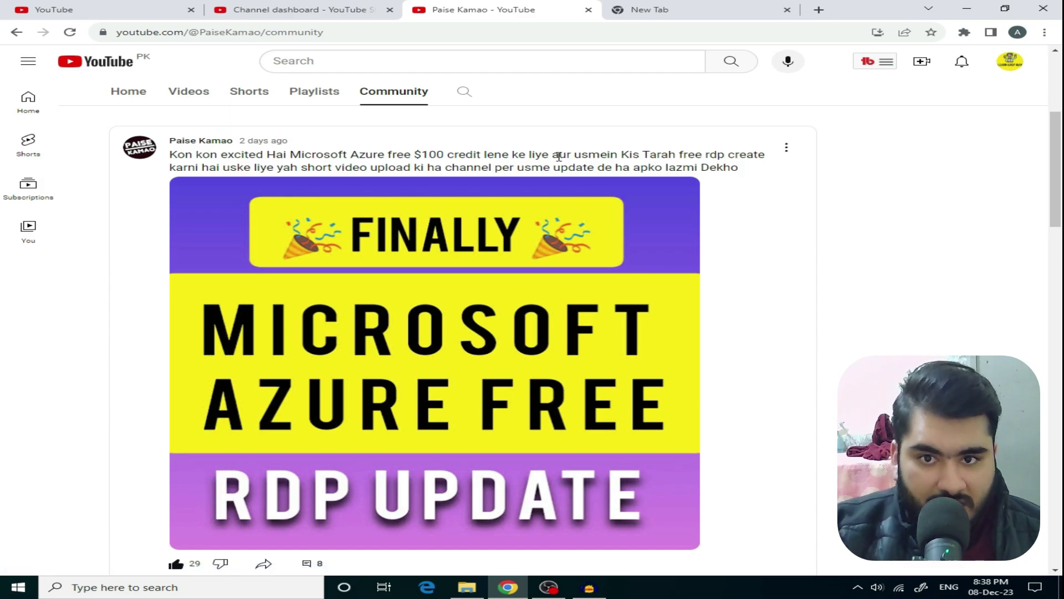
pyautogui.click(304, 12)
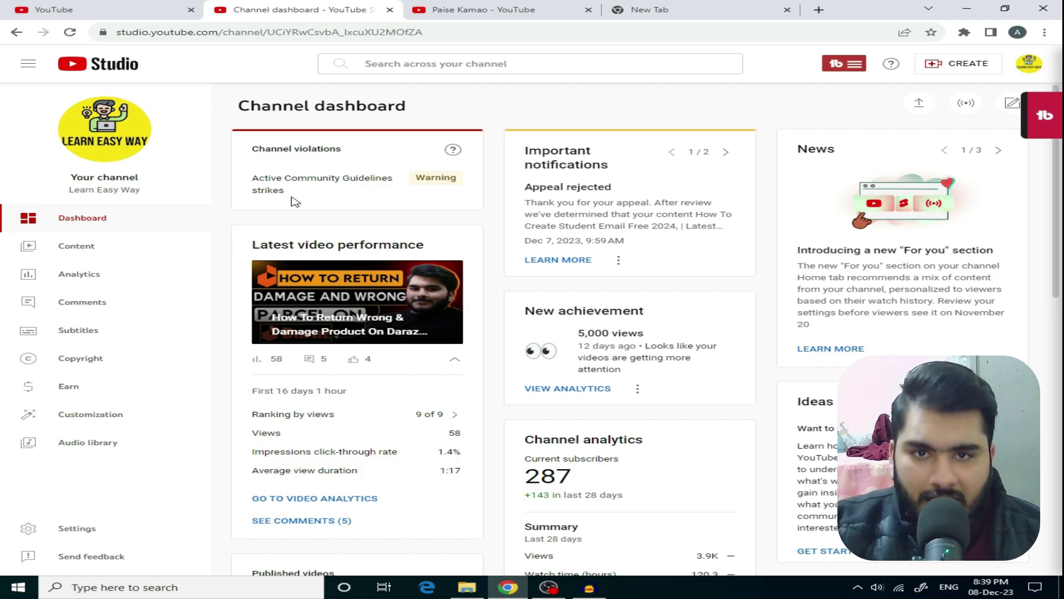
pyautogui.click(454, 7)
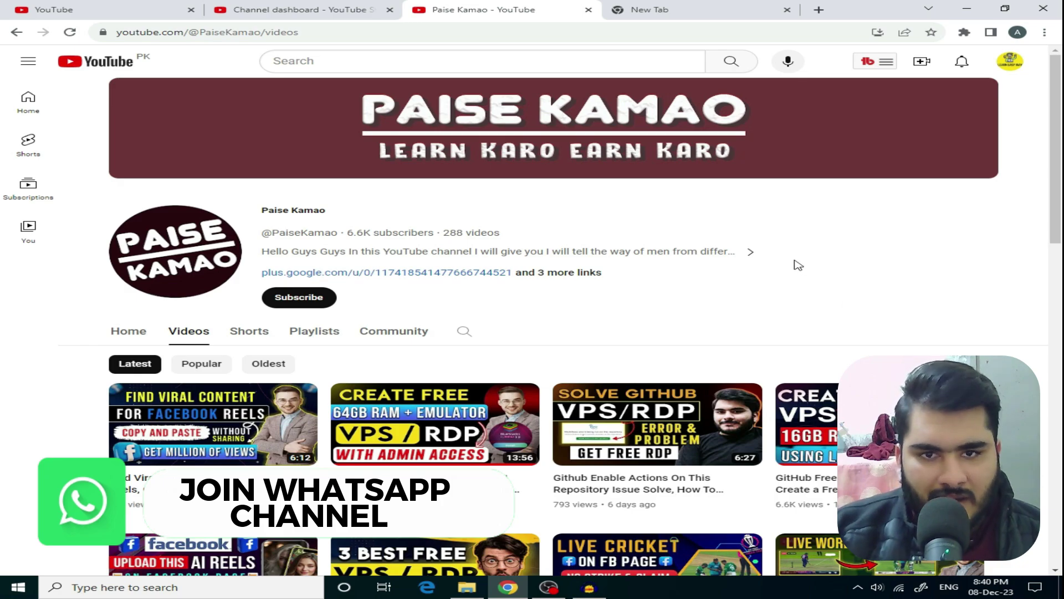
# Go to github.com, open the Getscreen-Windows-10 repository and run its GetScreen Windows (6H) workflow
pyautogui.click(677, 6)
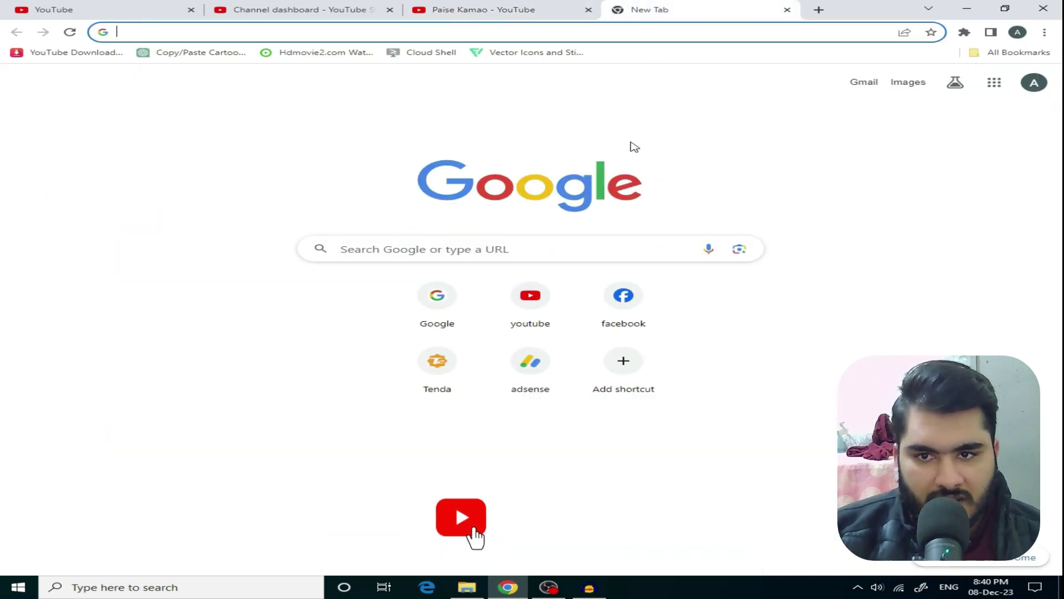
pyautogui.write('github.com')
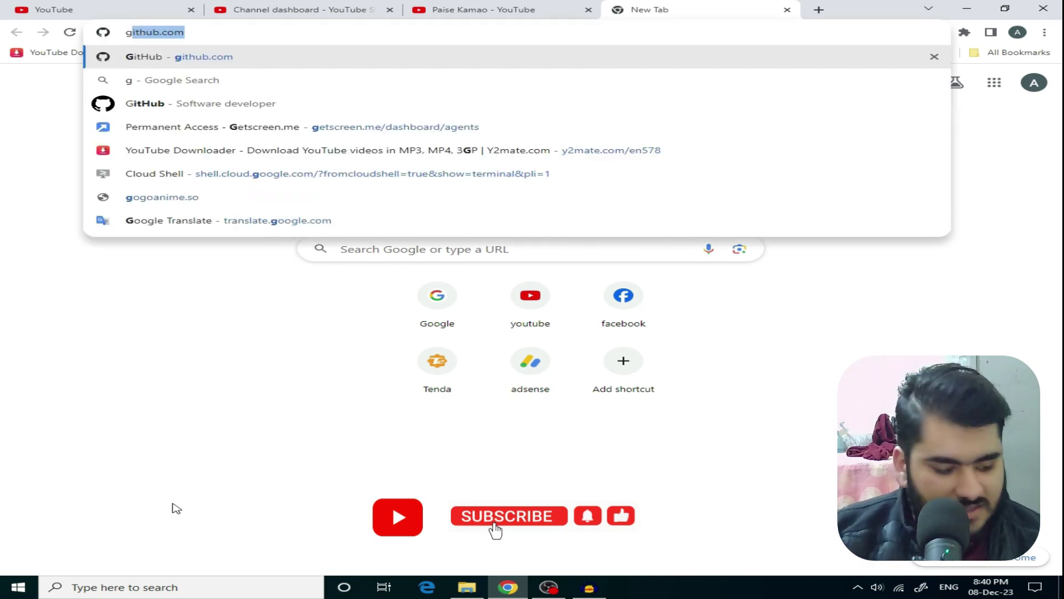
pyautogui.press('Return')
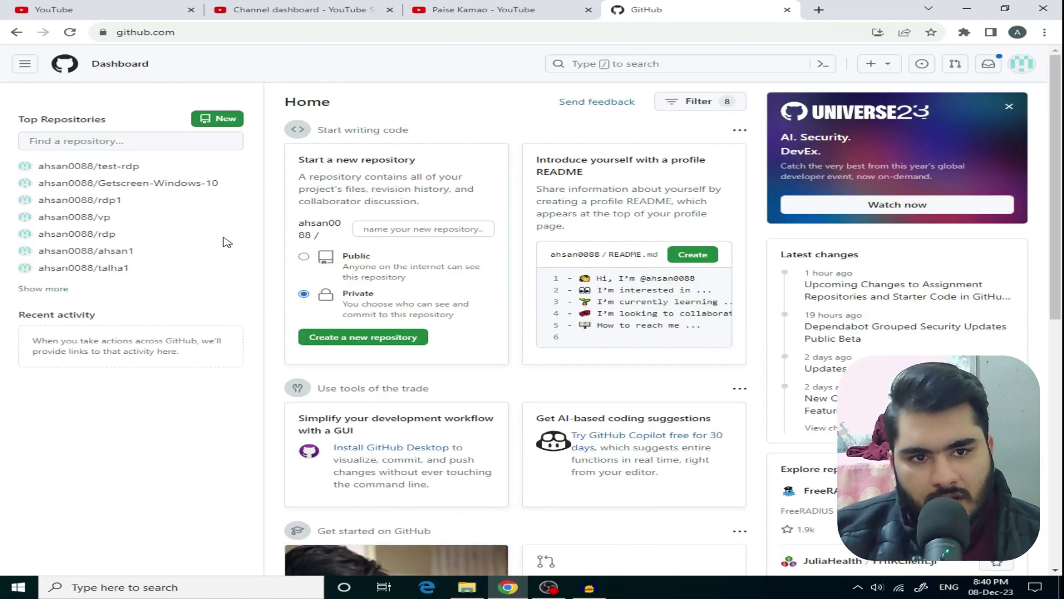
pyautogui.click(146, 188)
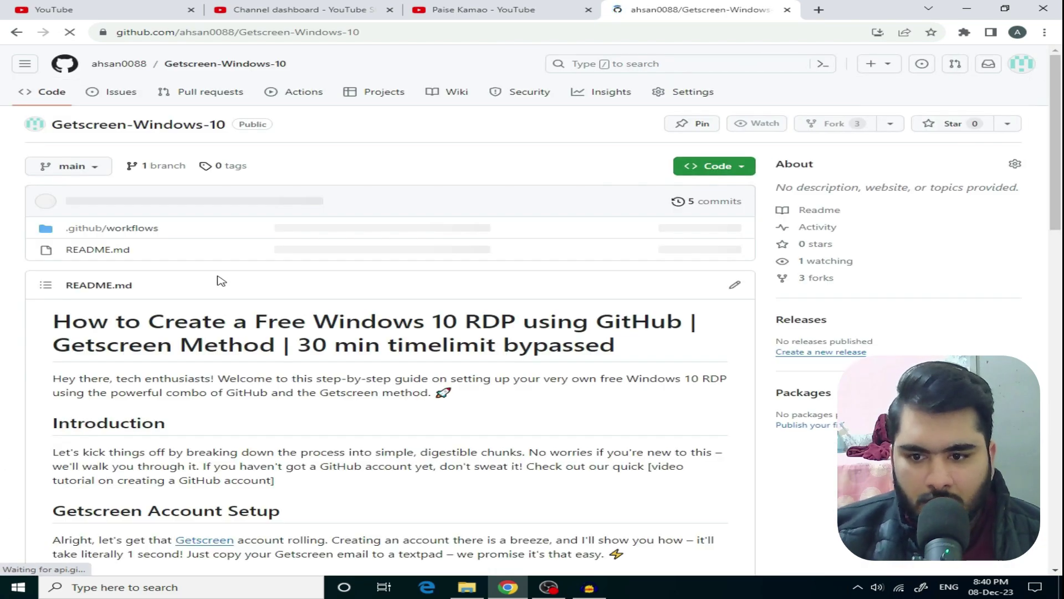
pyautogui.click(294, 101)
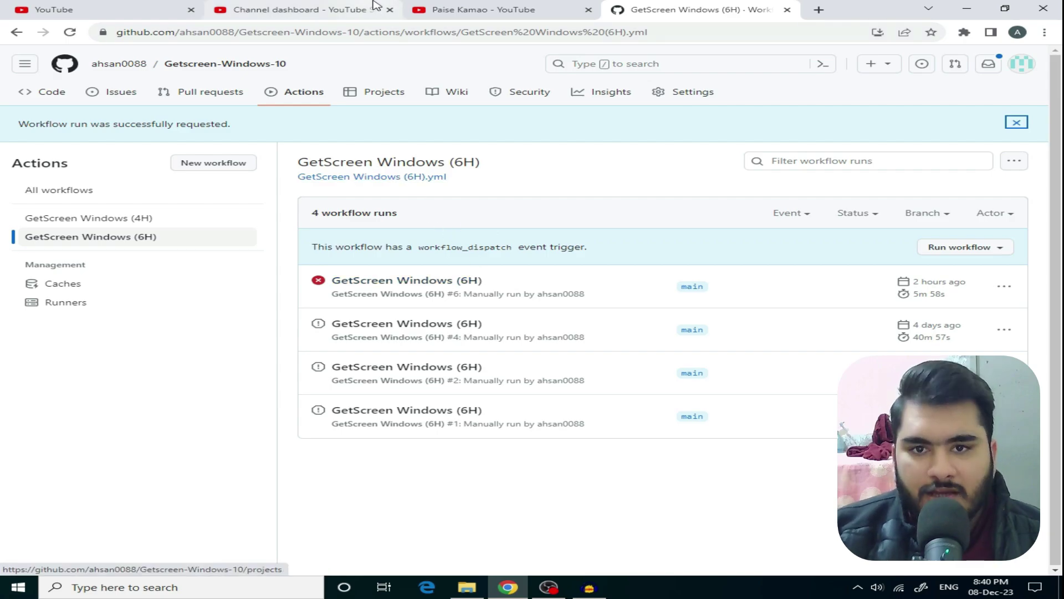
# Look over the Paise Kamao channel's video list and return to the GetScreen Windows (6H) workflow runs
pyautogui.click(477, 10)
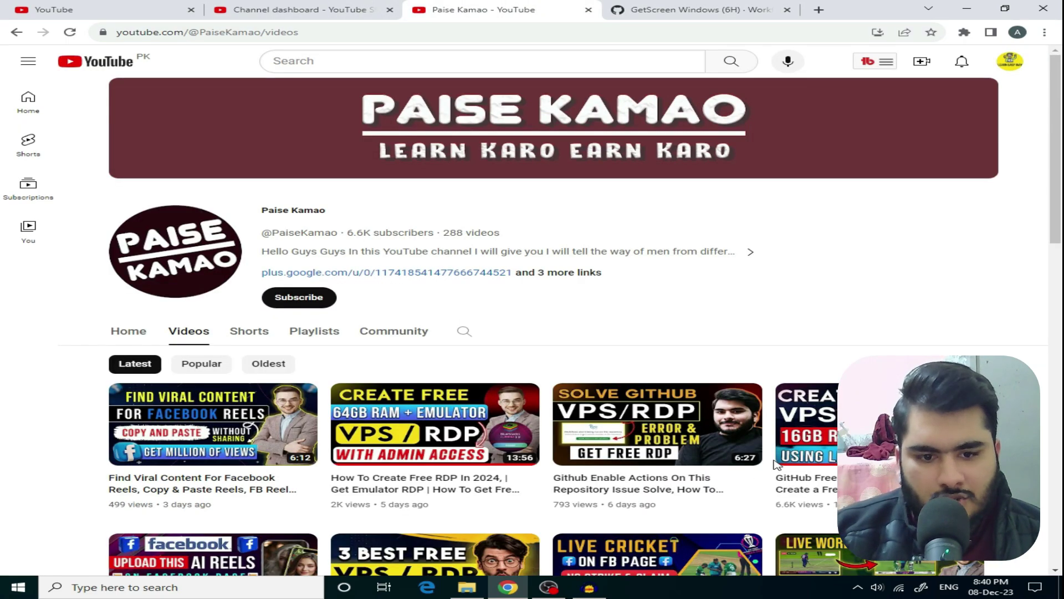
pyautogui.click(710, 9)
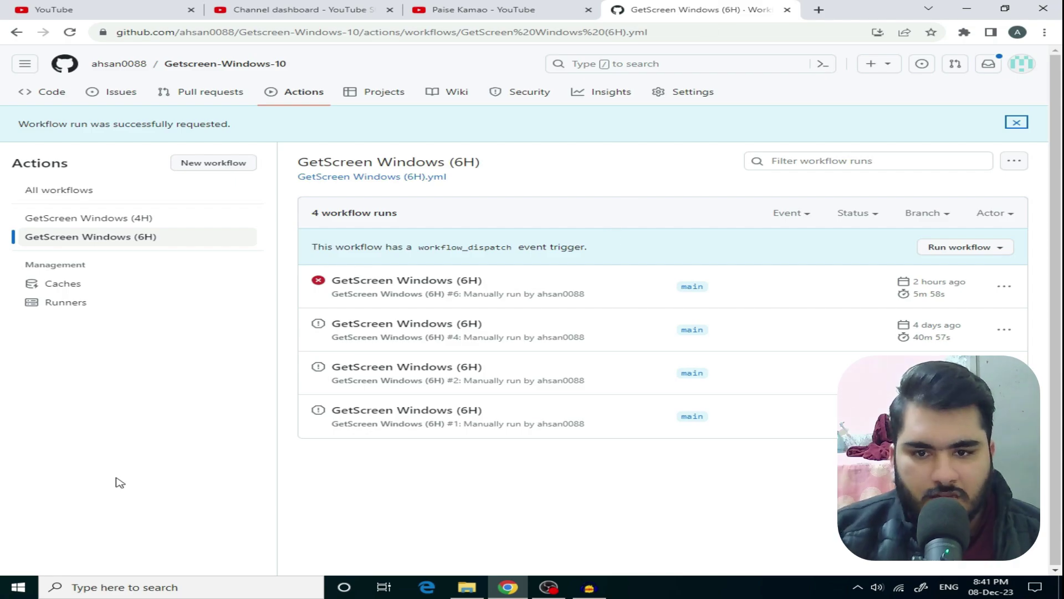
pyautogui.click(471, 7)
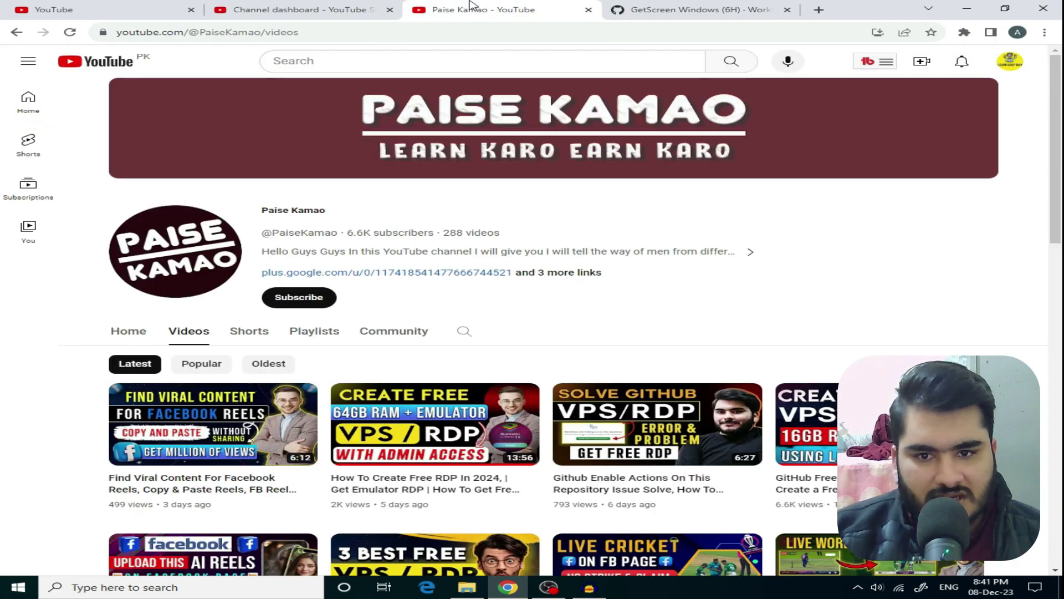
pyautogui.click(704, 10)
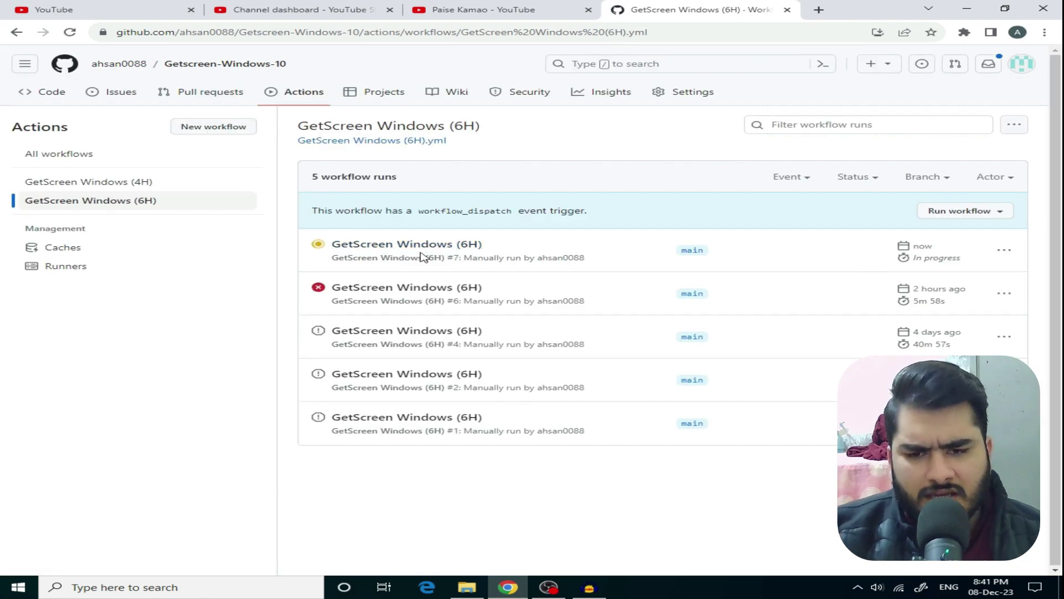
# Open the in-progress GetScreen Windows (6H) run and check the progress of its build job
pyautogui.click(423, 256)
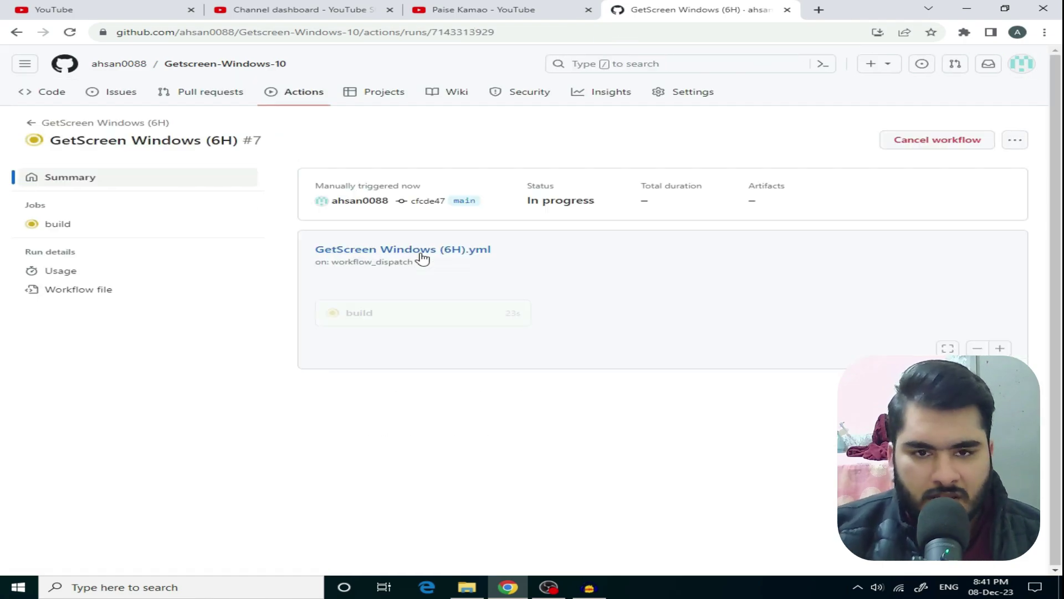
pyautogui.click(479, 324)
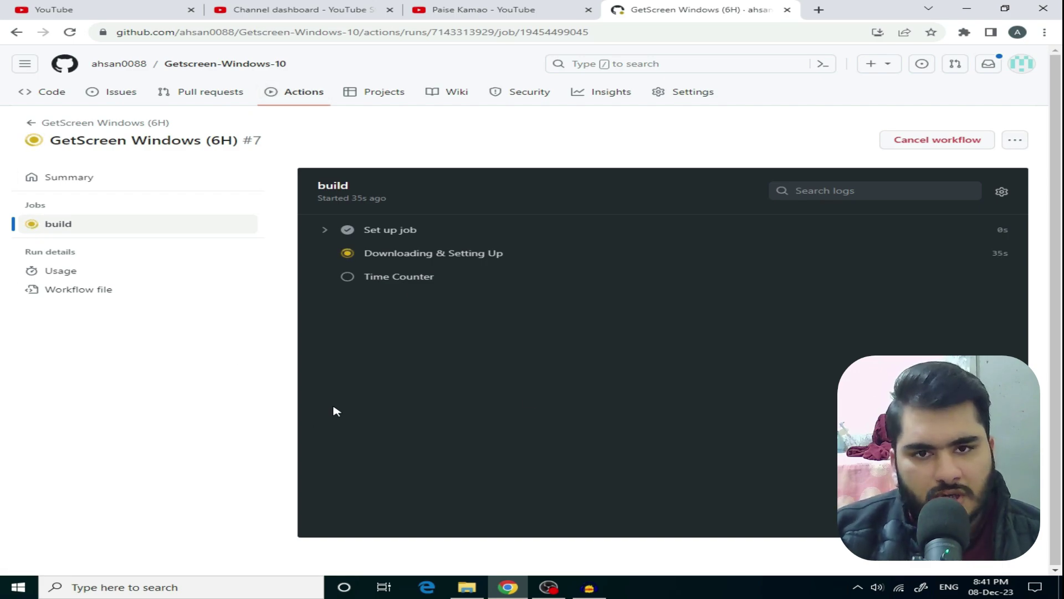
pyautogui.click(539, 10)
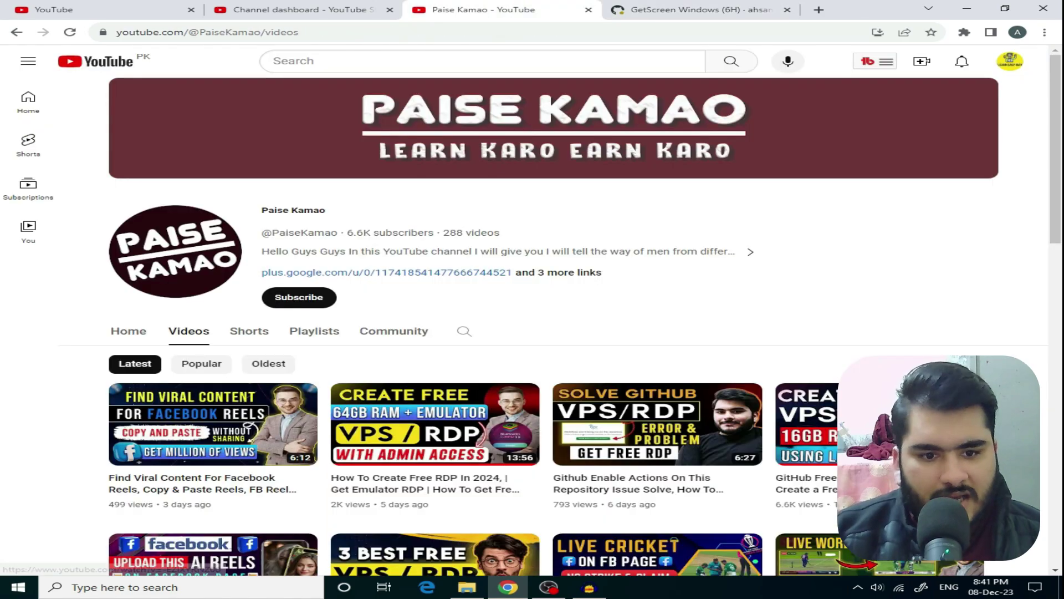
pyautogui.click(662, 6)
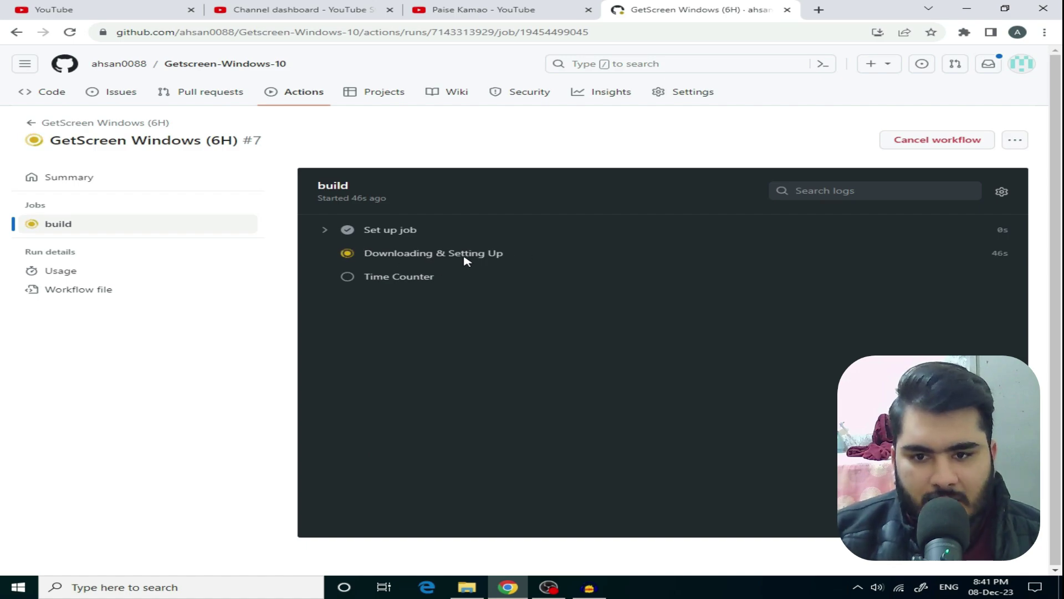
# Open the Getscreen.me Permanent Access dashboard in a new browser tab
pyautogui.click(819, 10)
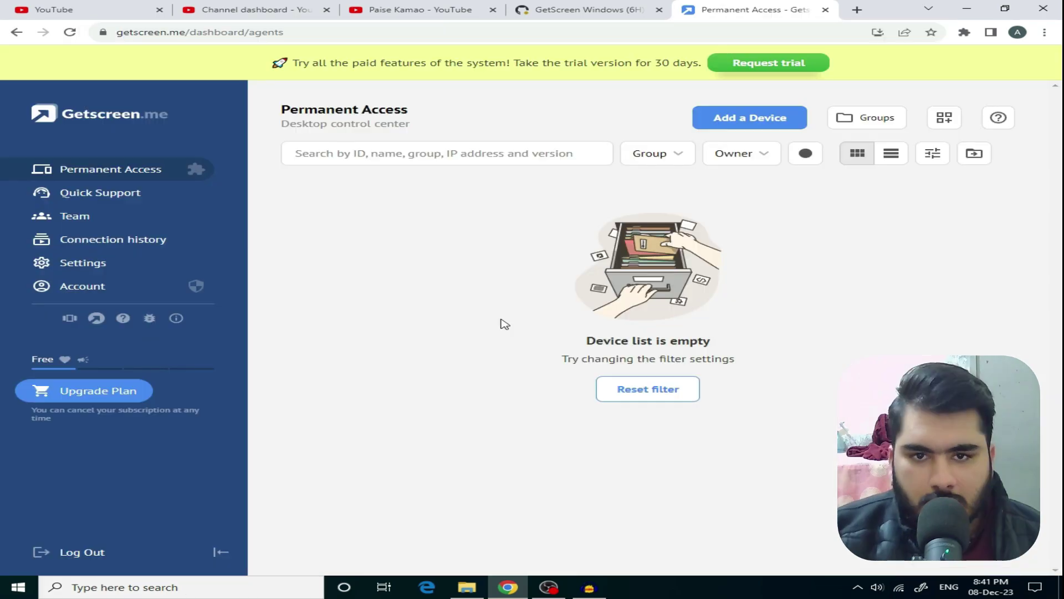
# Check the build job's progress, connect to the online fv-az844-37 device in Getscreen.me and open its runneradmin session
pyautogui.click(608, 9)
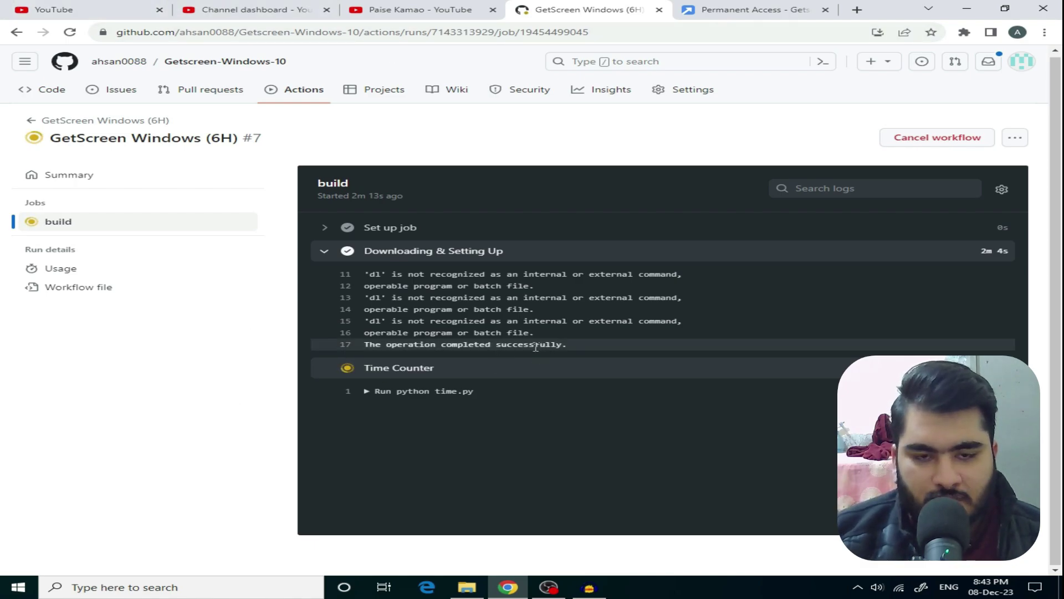
pyautogui.click(710, 11)
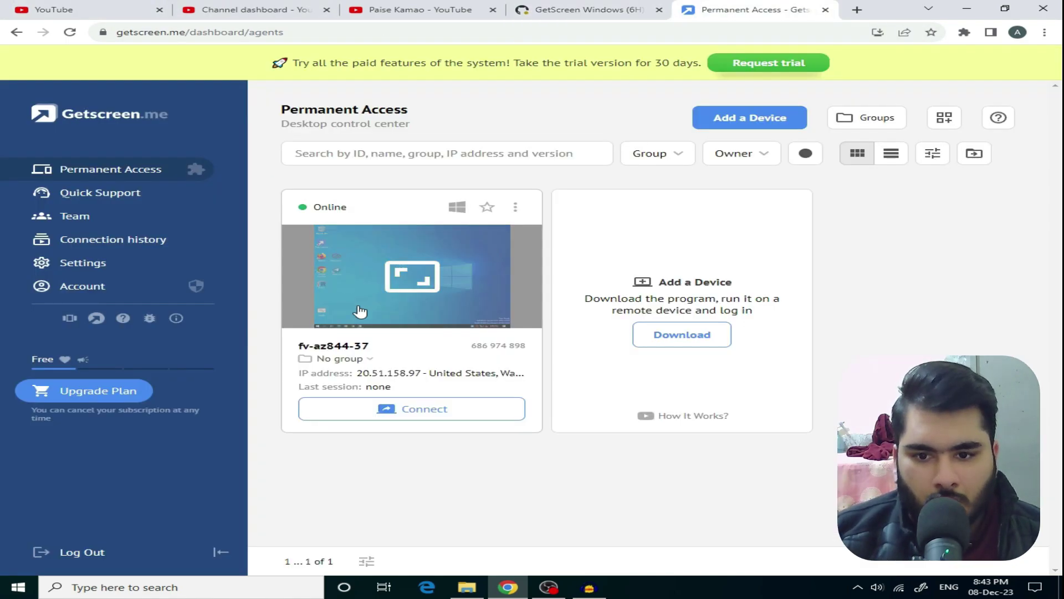
pyautogui.click(416, 410)
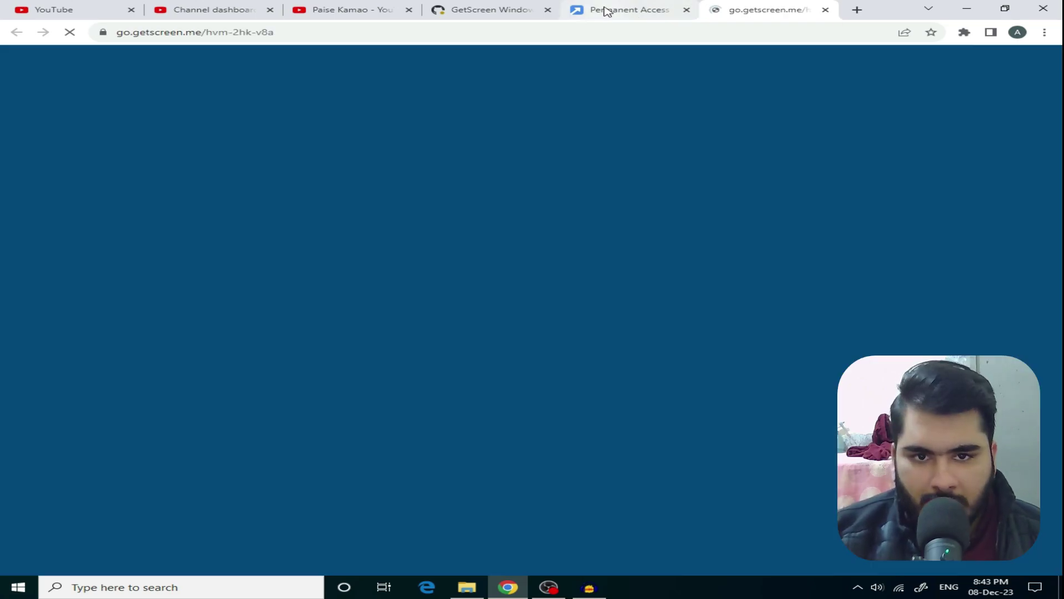
pyautogui.click(607, 11)
pyautogui.click(480, 323)
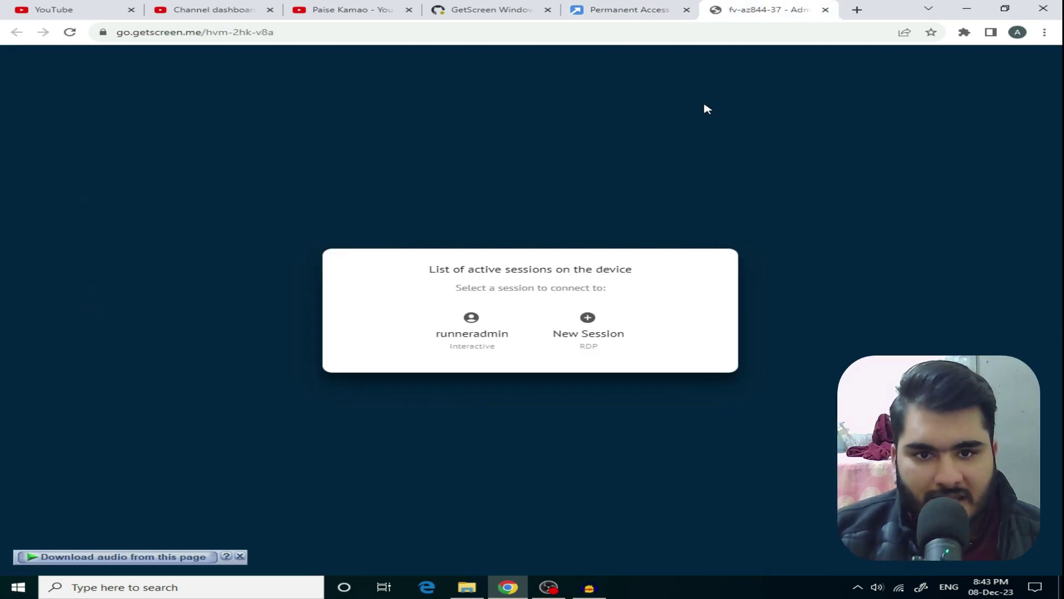
pyautogui.click(442, 342)
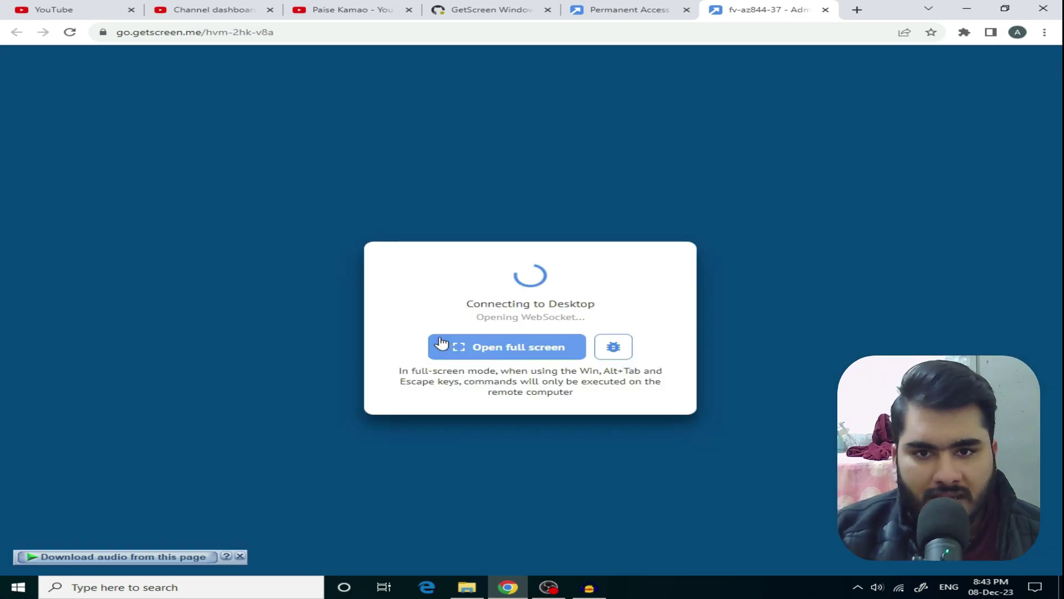
pyautogui.click(404, 10)
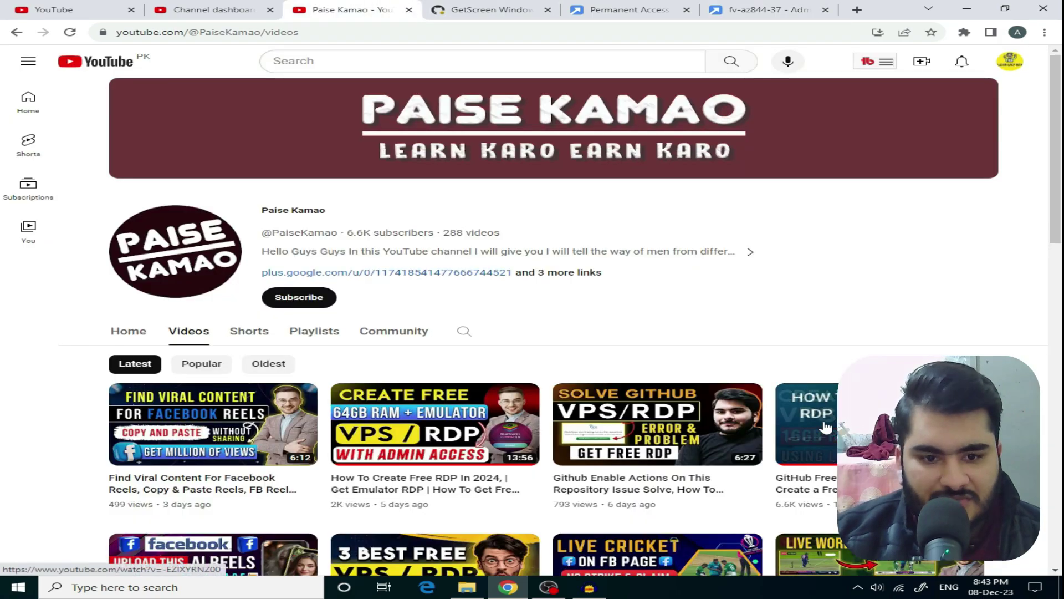
pyautogui.click(768, 10)
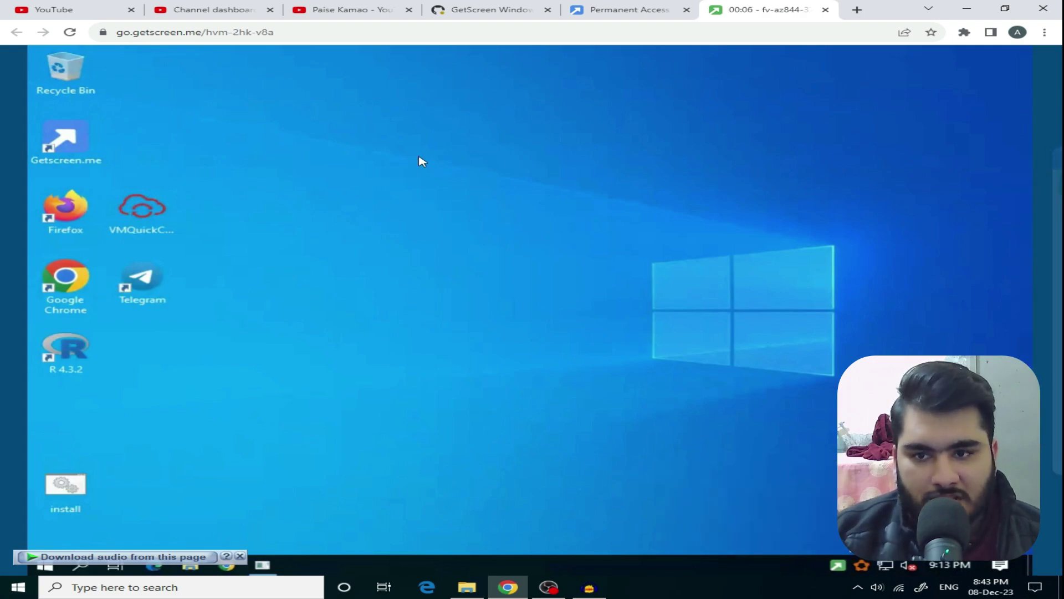
# Refresh the desktop of the remote Windows machine
pyautogui.rightClick(365, 125)
pyautogui.click(475, 167)
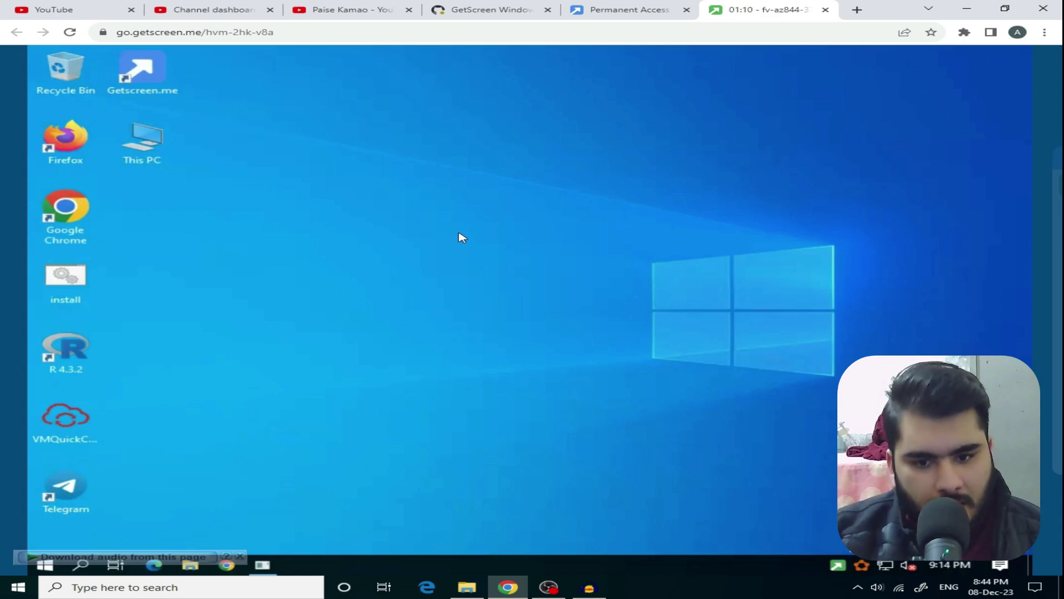
pyautogui.rightClick(350, 87)
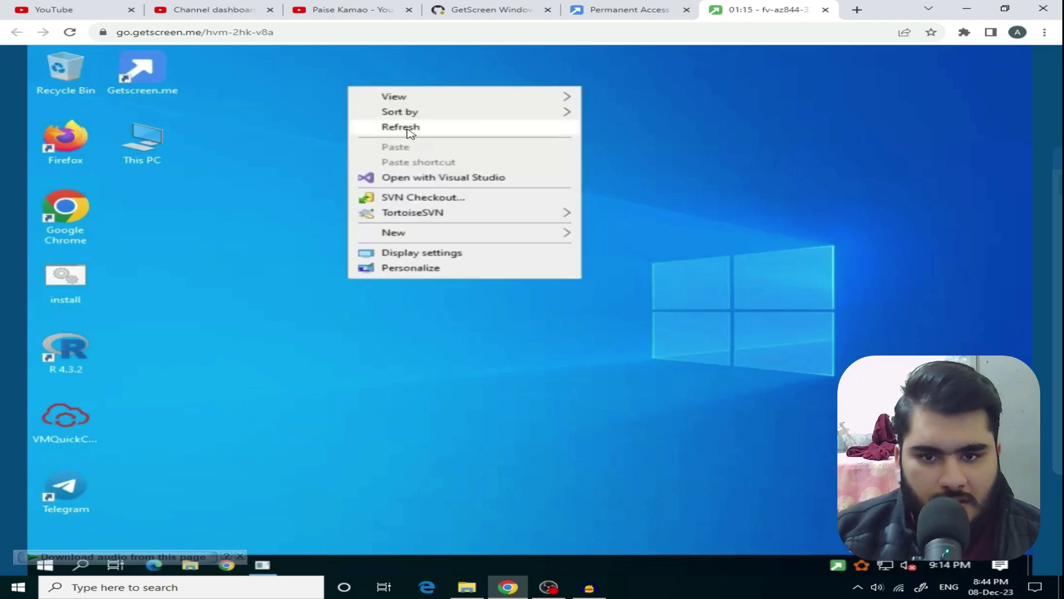
pyautogui.click(402, 128)
pyautogui.click(482, 10)
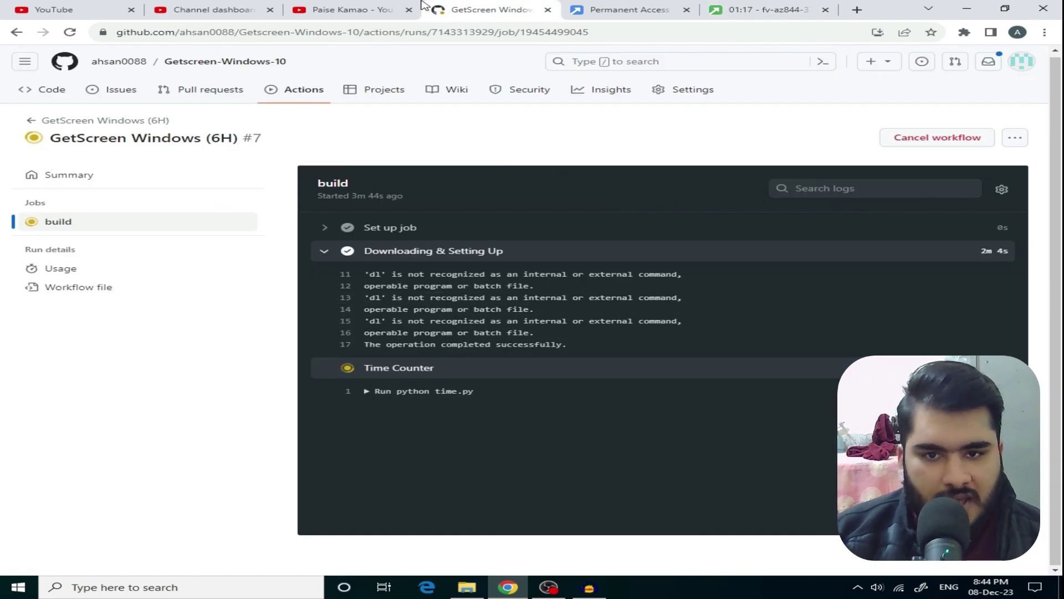
pyautogui.click(339, 10)
pyautogui.click(750, 2)
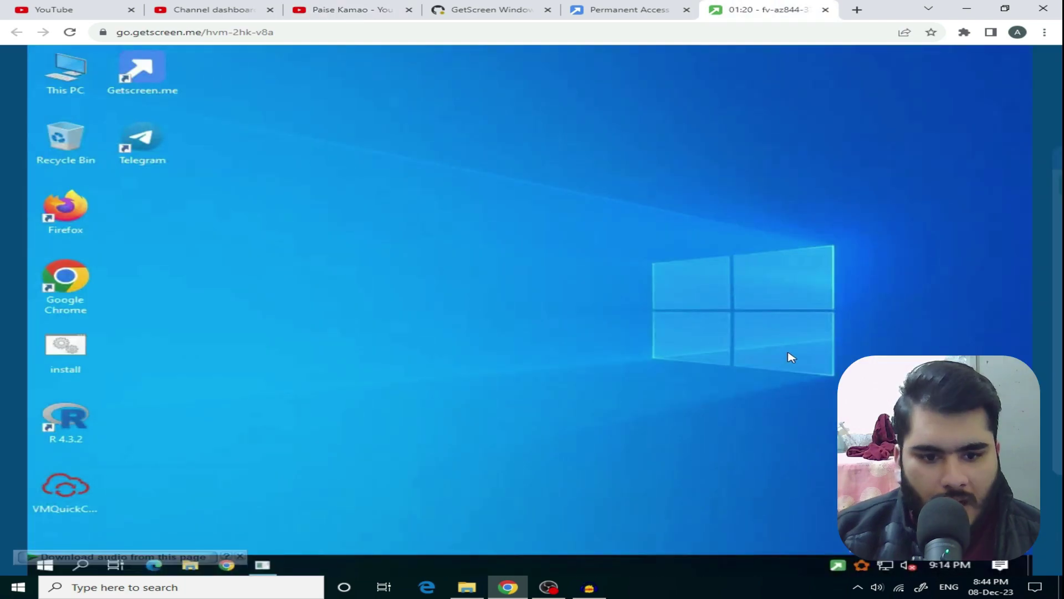
# Switch the remote desktop session to full screen
pyautogui.rightClick(329, 123)
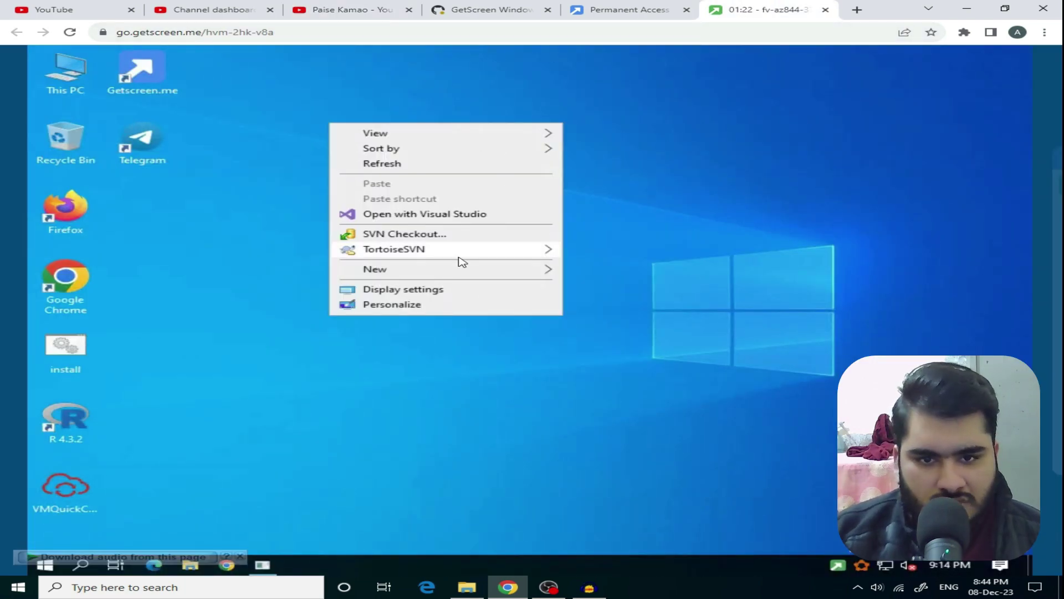
pyautogui.moveTo(1042, 388)
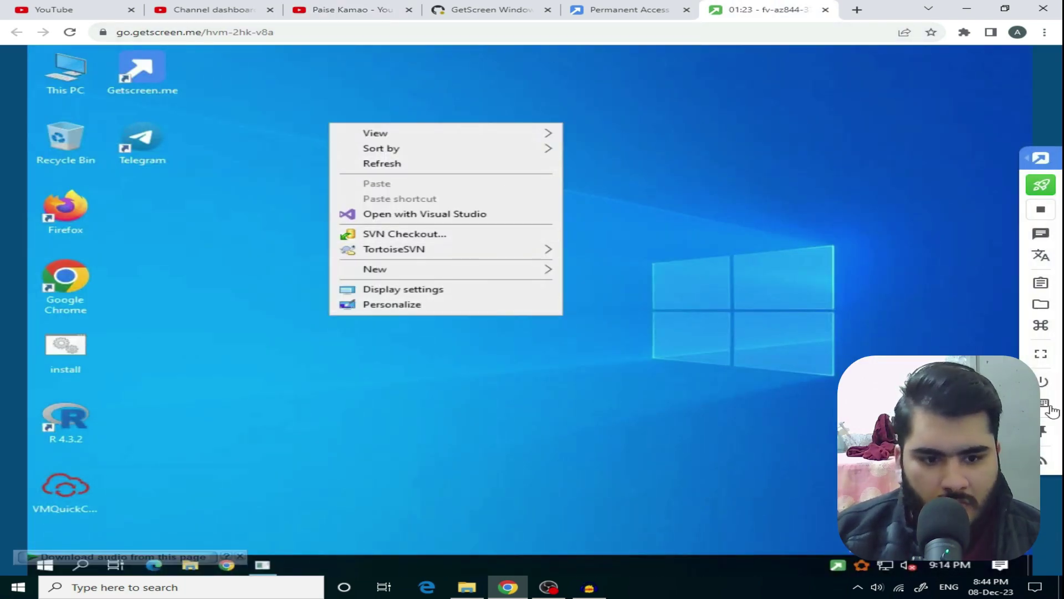
pyautogui.click(1040, 358)
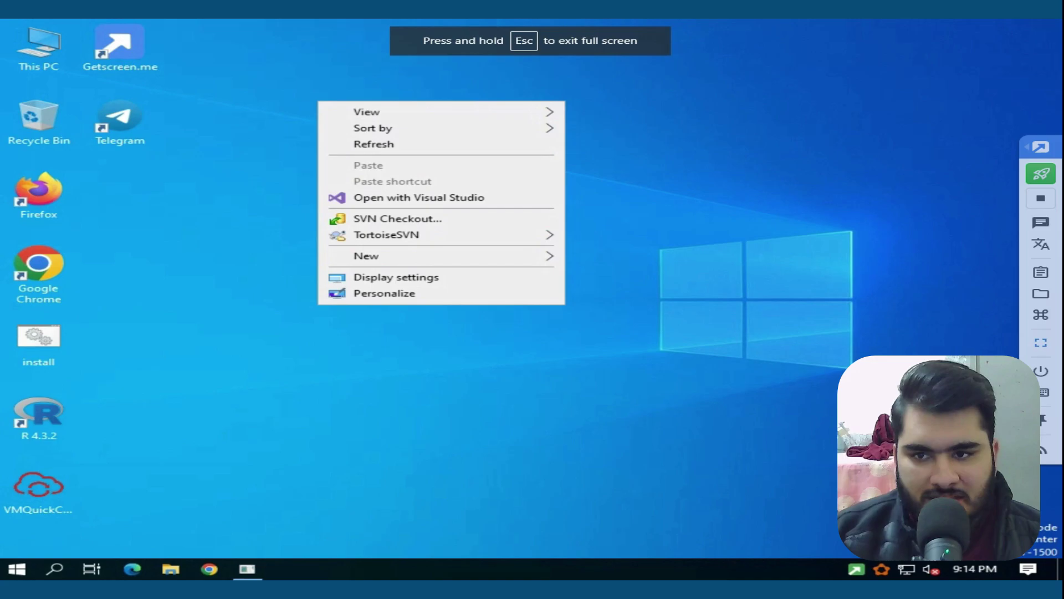
# Set the remote desktop's display resolution to 1280 × 1024, keep the changes and close Settings
pyautogui.click(482, 279)
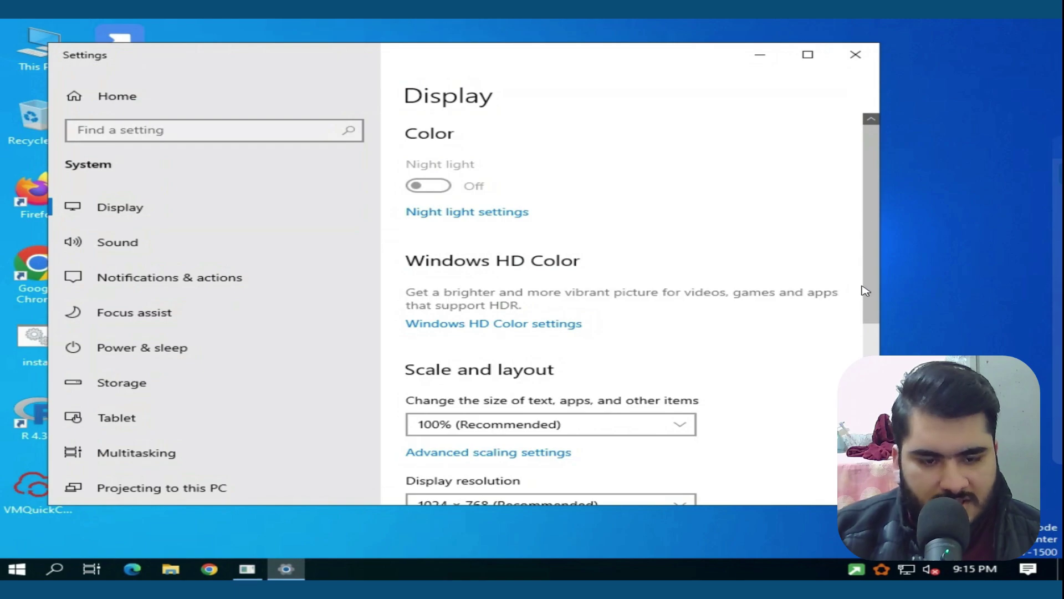
pyautogui.scroll(-3, 862, 351)
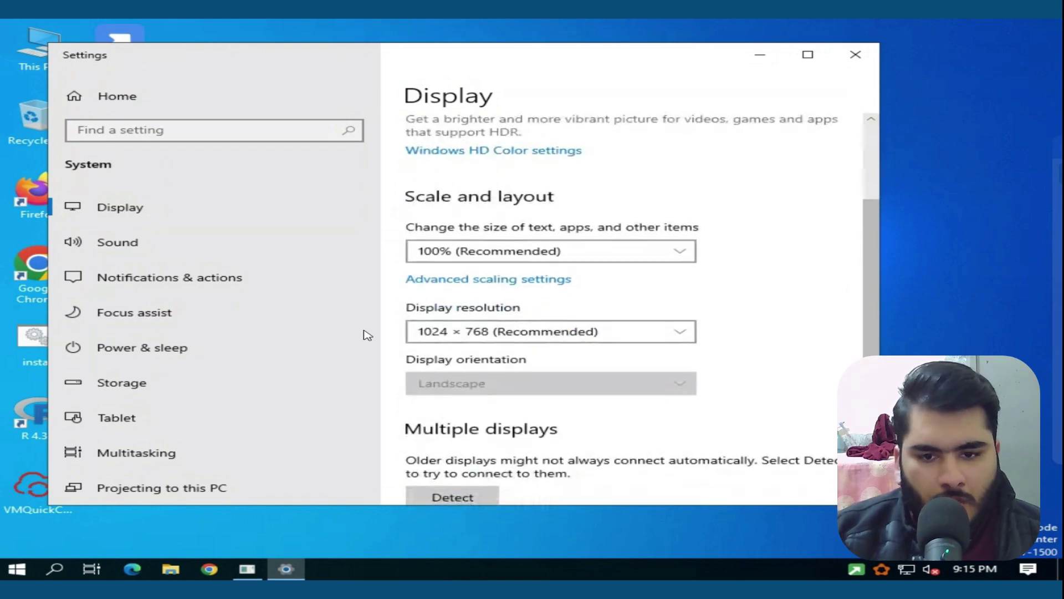
pyautogui.click(628, 330)
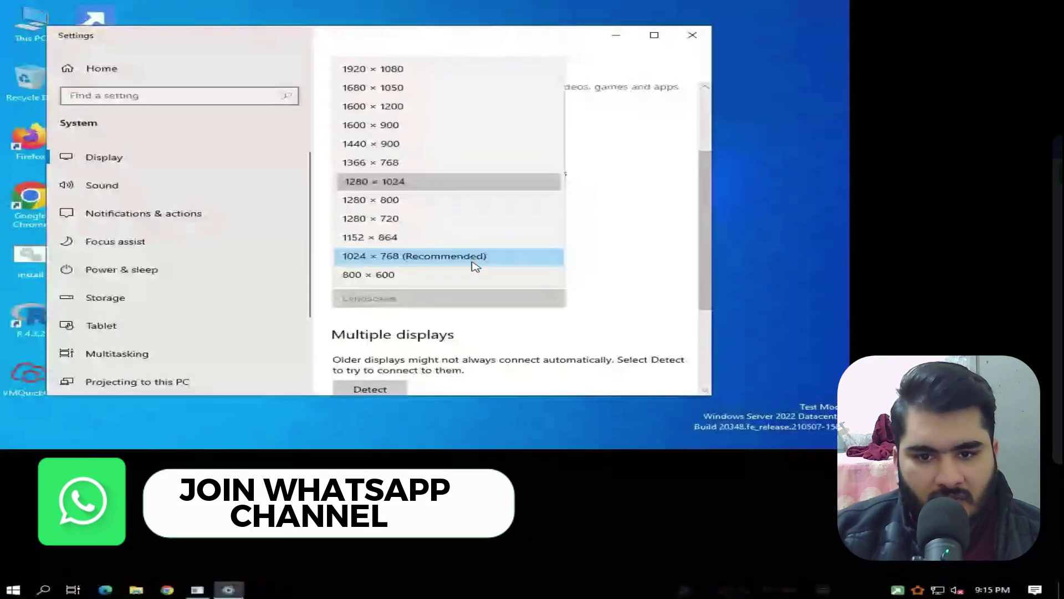
pyautogui.click(560, 237)
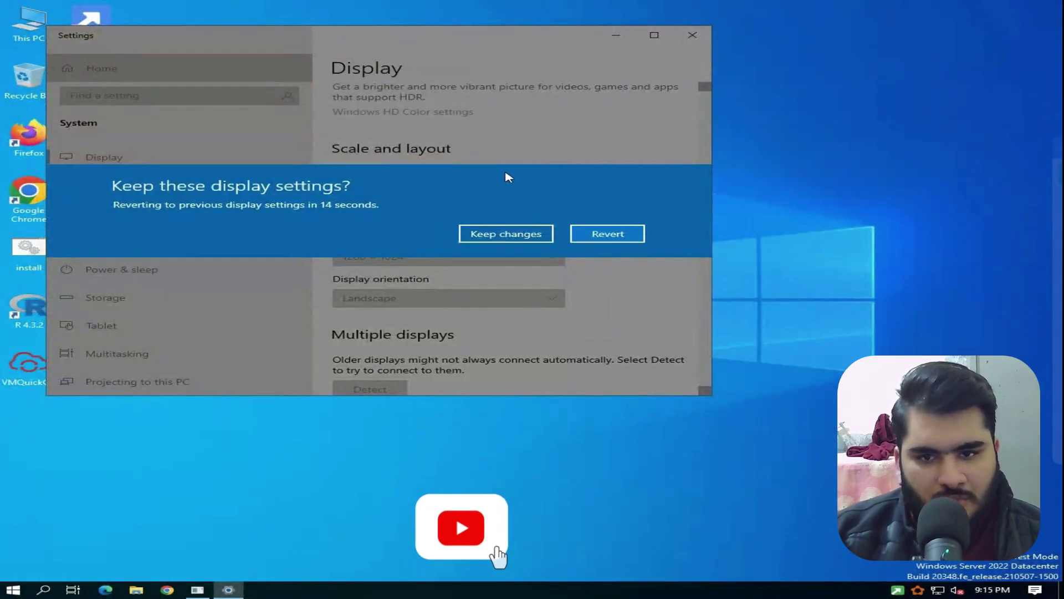
pyautogui.click(476, 233)
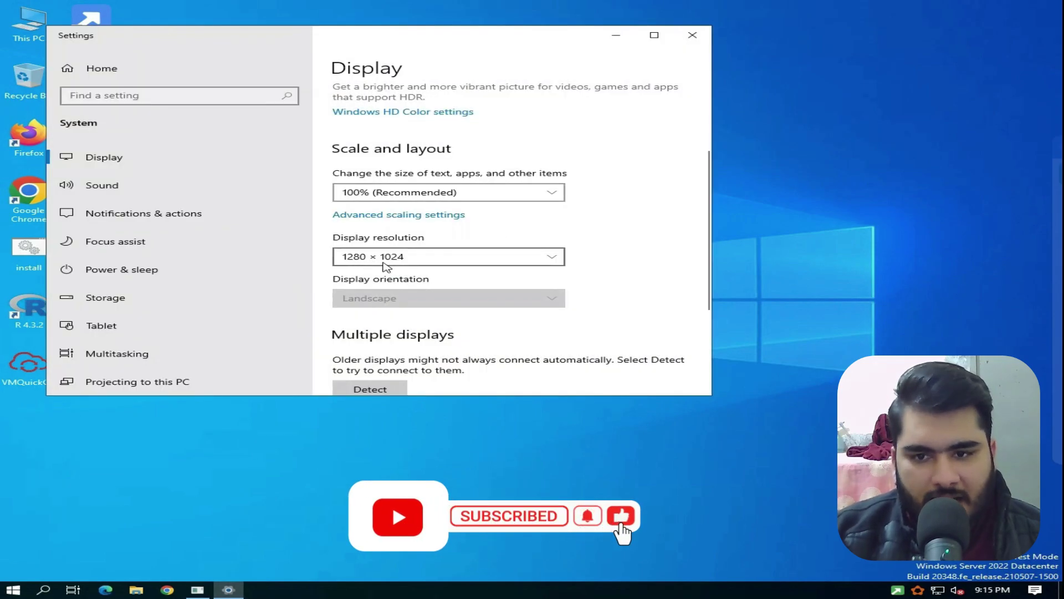
pyautogui.click(693, 37)
# Sort the icons on the remote desktop
pyautogui.rightClick(425, 110)
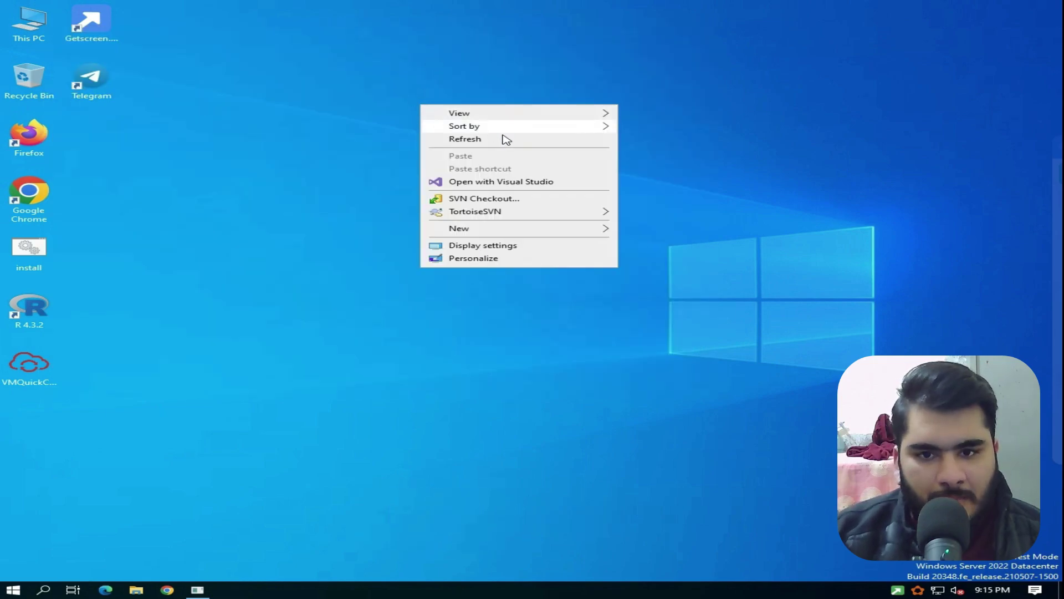
pyautogui.moveTo(504, 126)
pyautogui.click(676, 167)
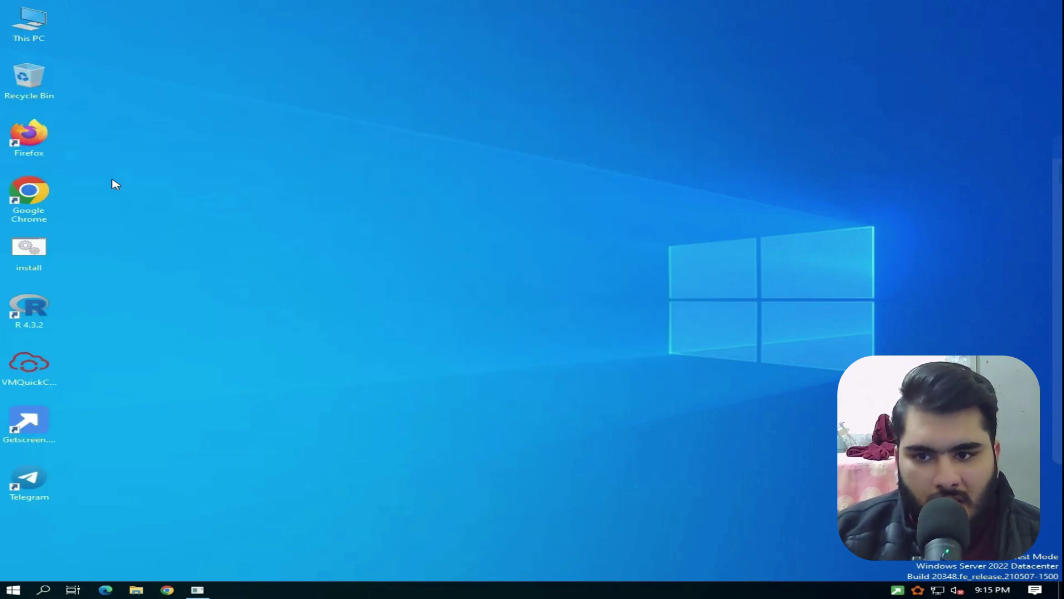
# Open Google Chrome on the remote machine with a new tab, closing the welcome tab and dismissing the customization prompt
pyautogui.doubleClick(29, 206)
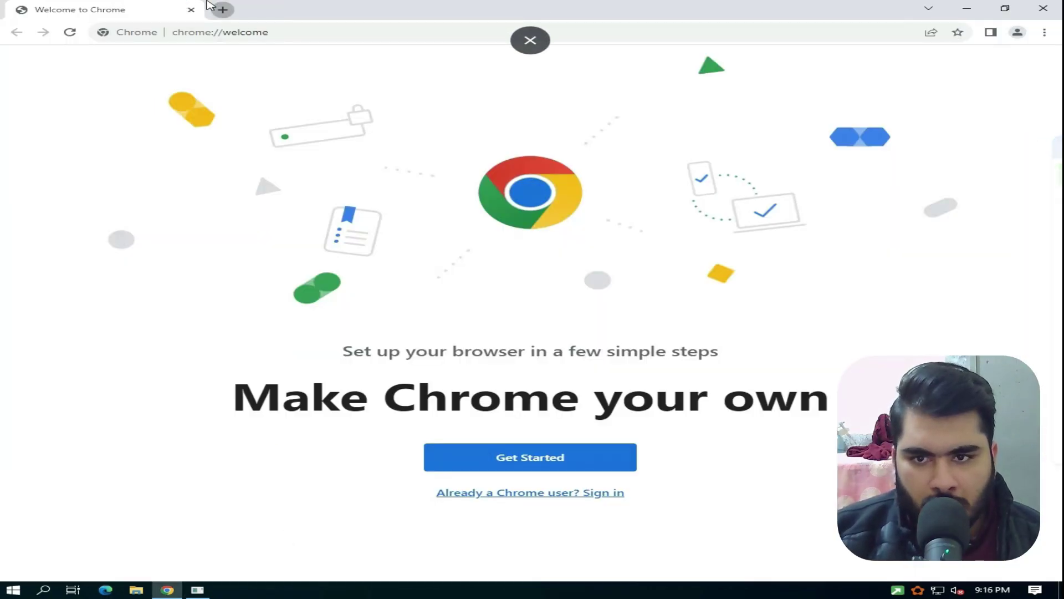
pyautogui.click(222, 10)
pyautogui.click(191, 10)
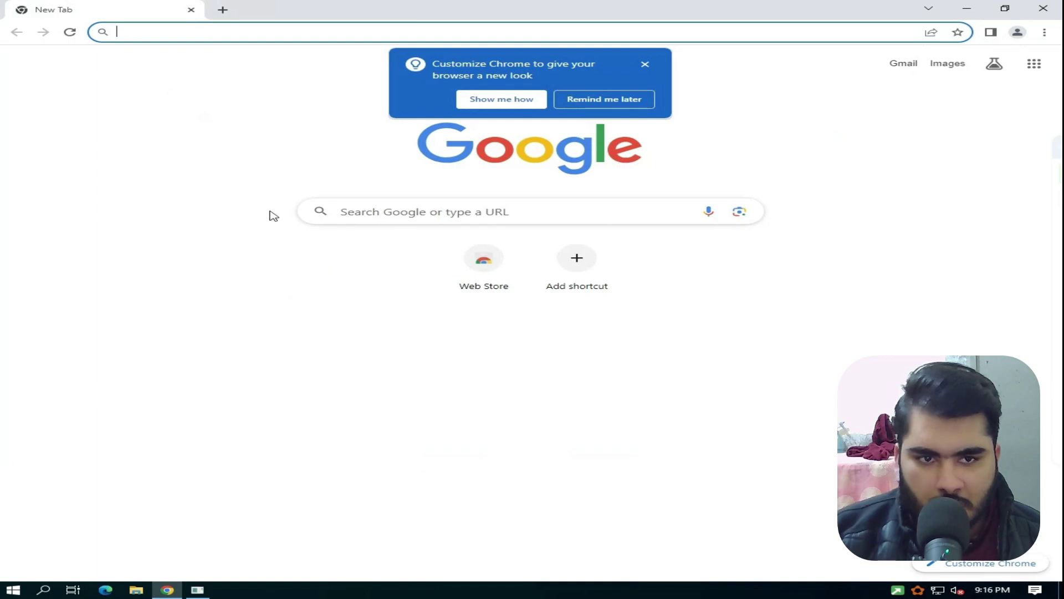
pyautogui.click(645, 65)
pyautogui.click(645, 65)
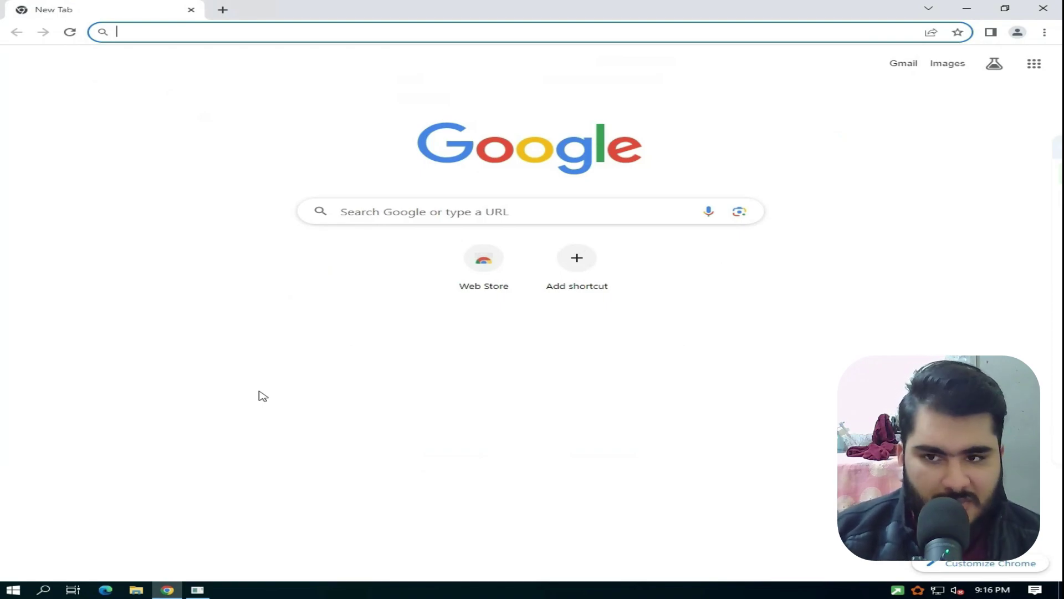
# Search Google for "speed test" using the suggested query
pyautogui.write('s')
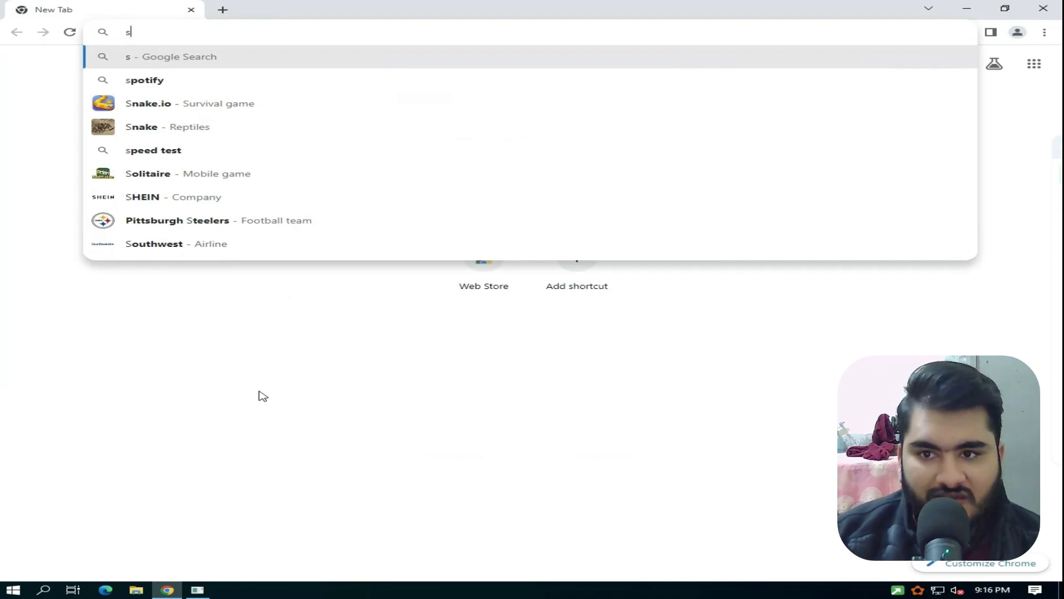
pyautogui.write('p')
pyautogui.press('Down')
pyautogui.press('Down')
pyautogui.press('Down')
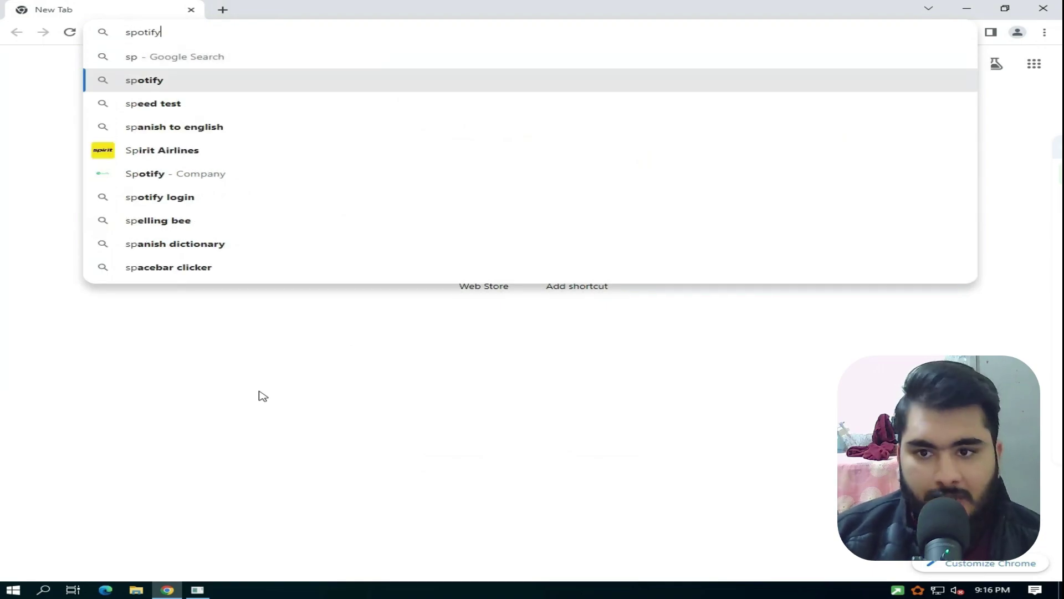
pyautogui.press('Up')
pyautogui.press('Return')
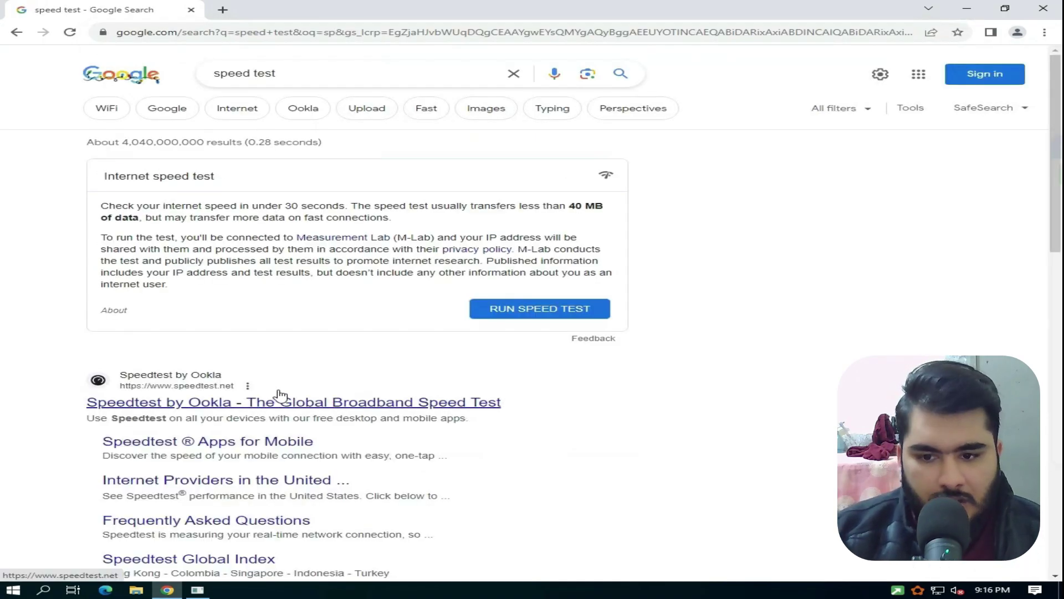
# Open the Speedtest by Ookla result in a new tab and run the internet speed test
pyautogui.rightClick(288, 403)
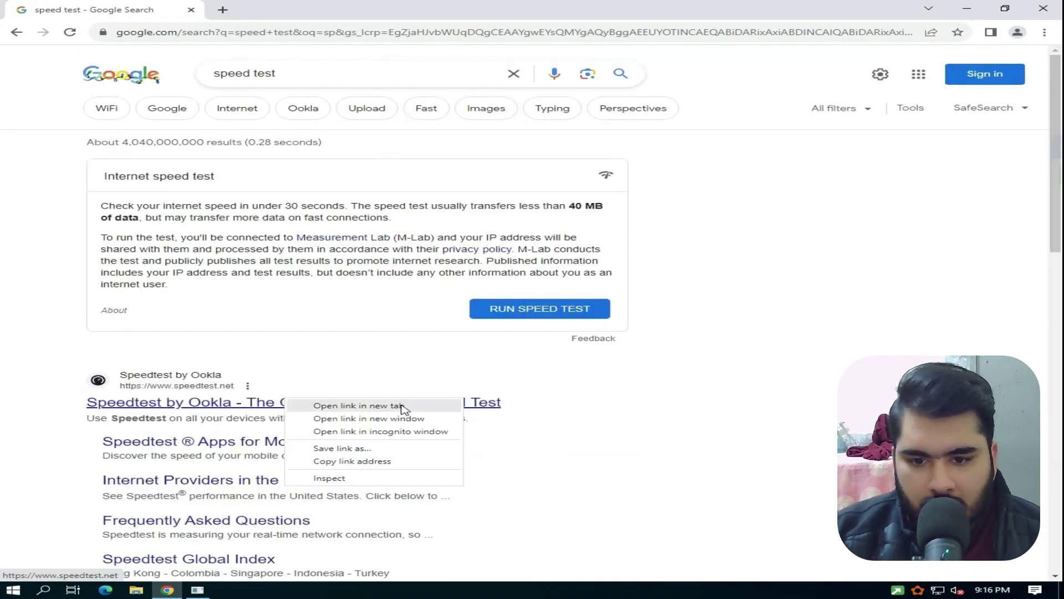
pyautogui.click(407, 408)
pyautogui.click(297, 13)
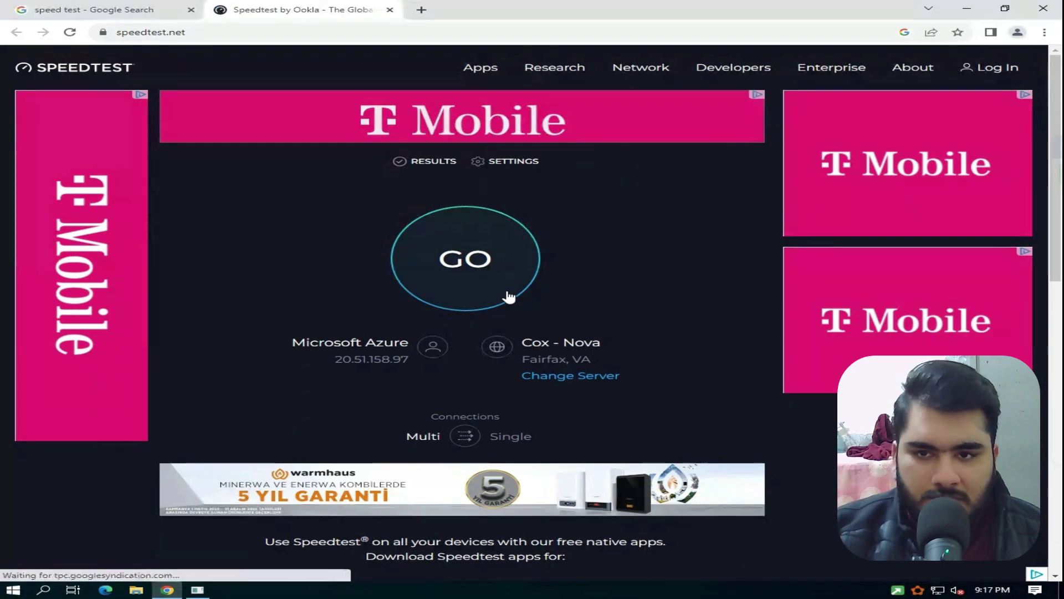
pyautogui.click(508, 297)
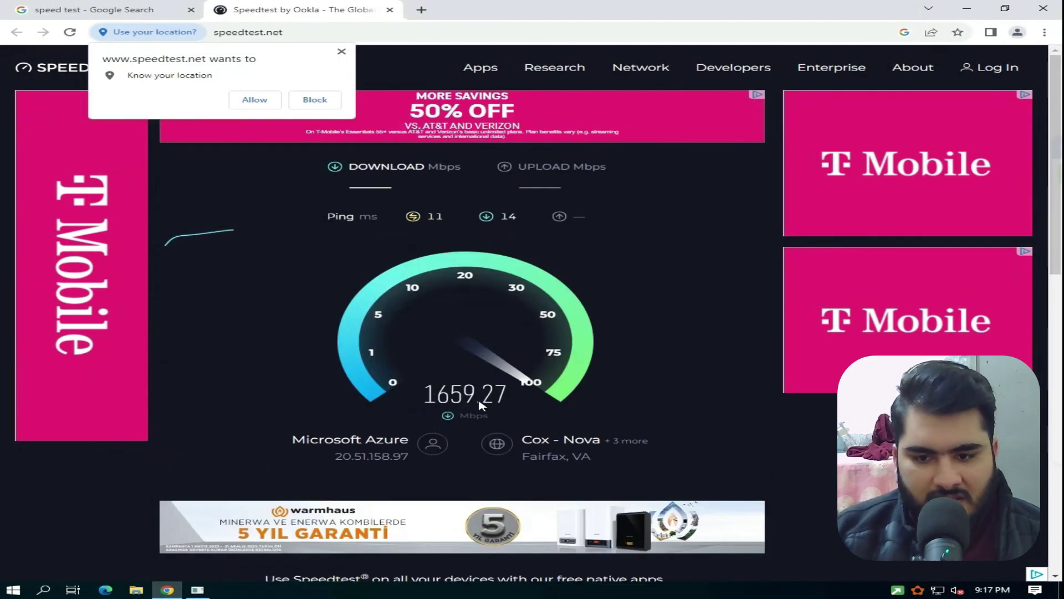
# Return to the remote desktop and close the Administrator runner provisioner console window
pyautogui.press('super+d')
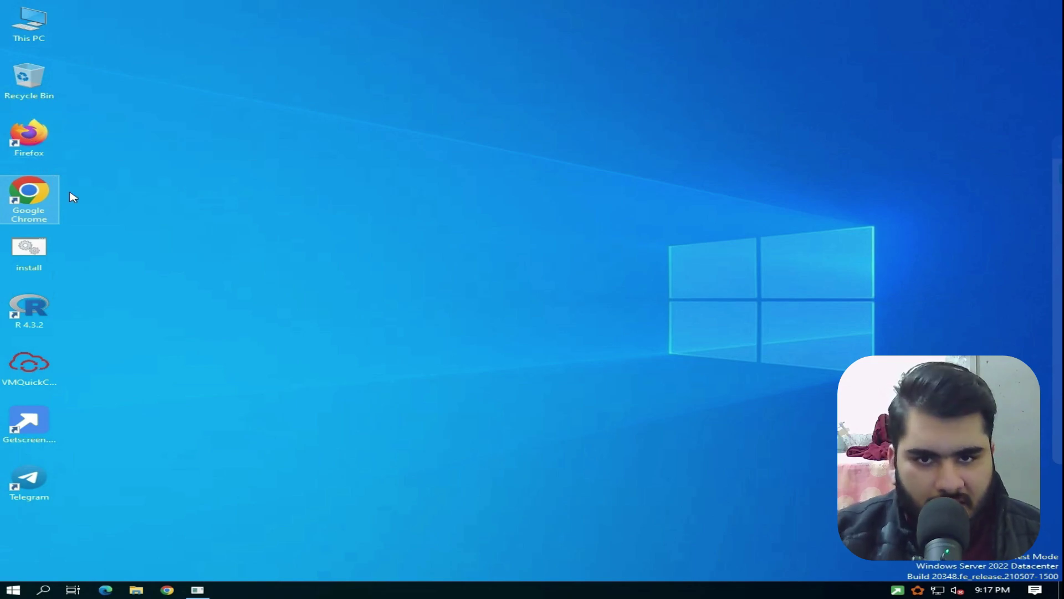
pyautogui.click(214, 218)
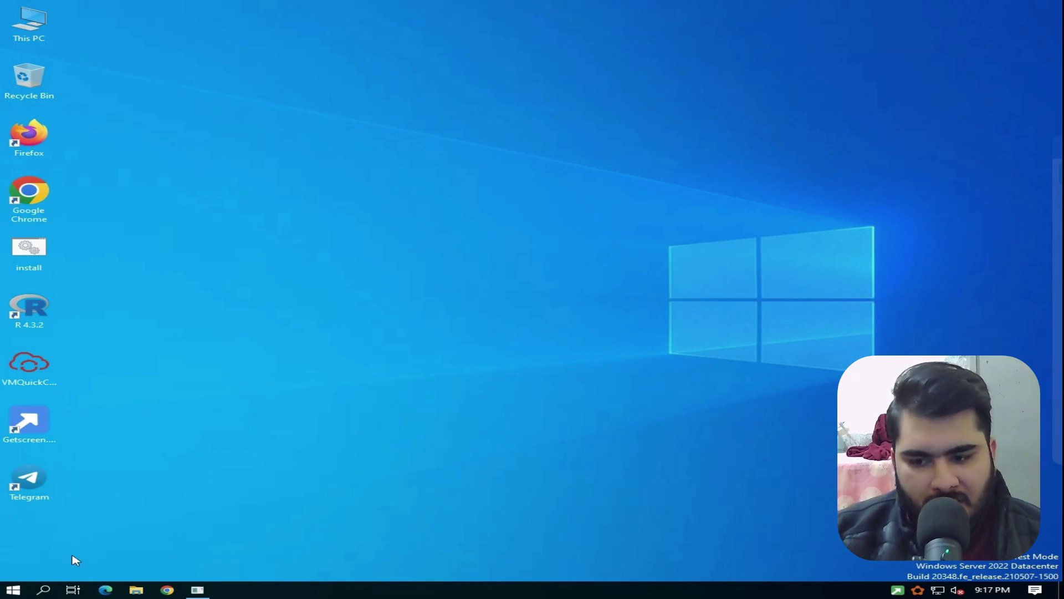
pyautogui.click(72, 590)
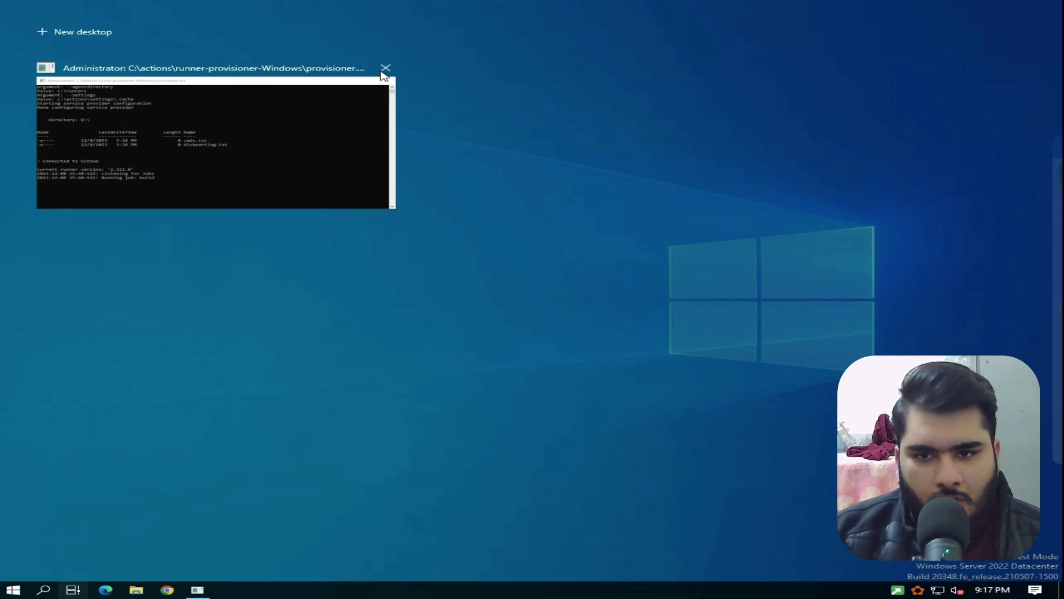
pyautogui.click(385, 68)
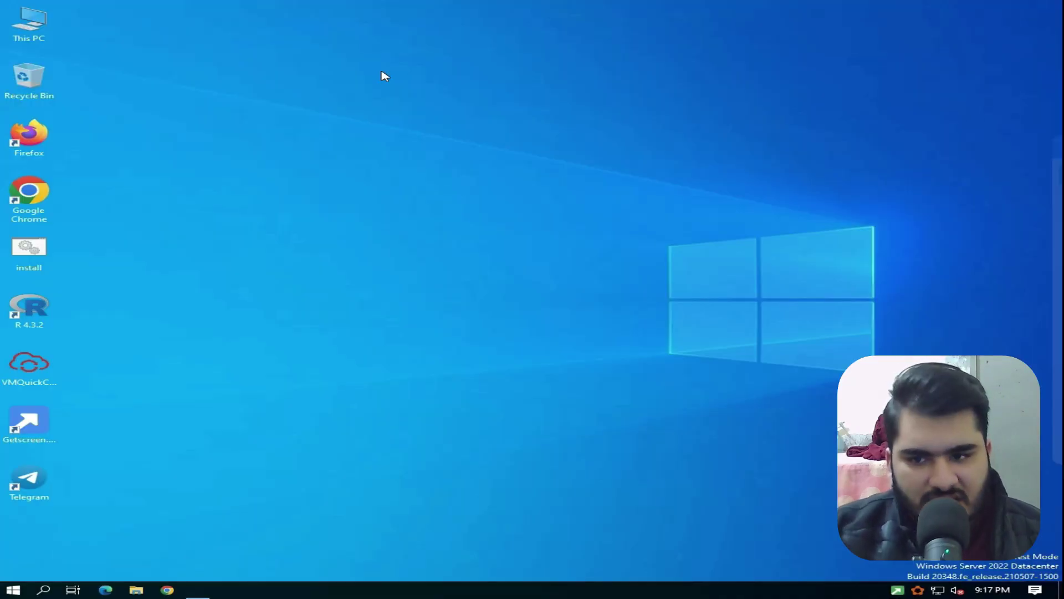
# Refresh the remote desktop, reopen Google Chrome and restore the pages from the previous session
pyautogui.rightClick(233, 137)
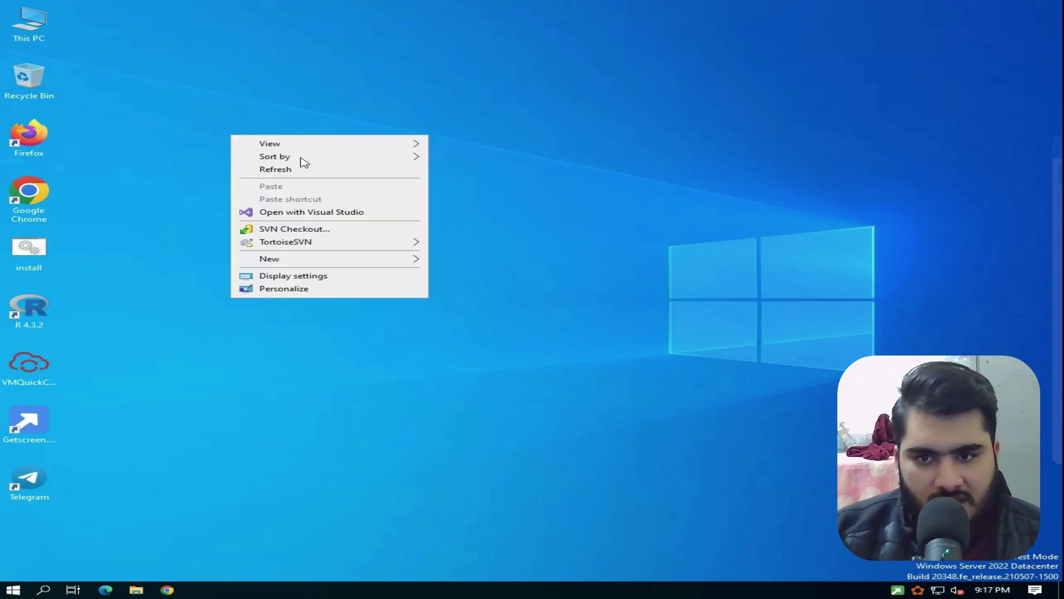
pyautogui.click(351, 171)
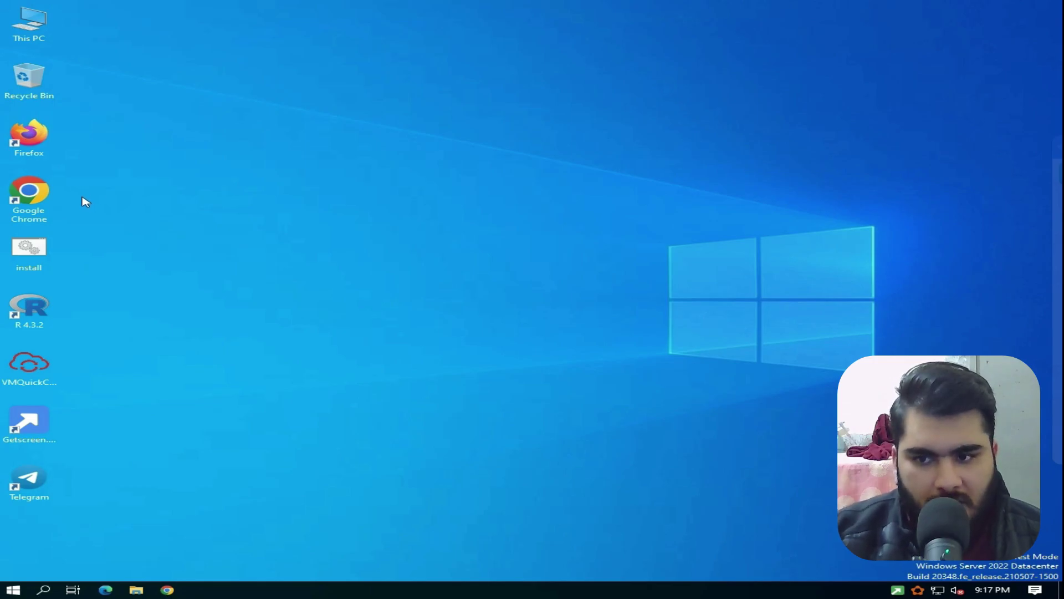
pyautogui.doubleClick(47, 189)
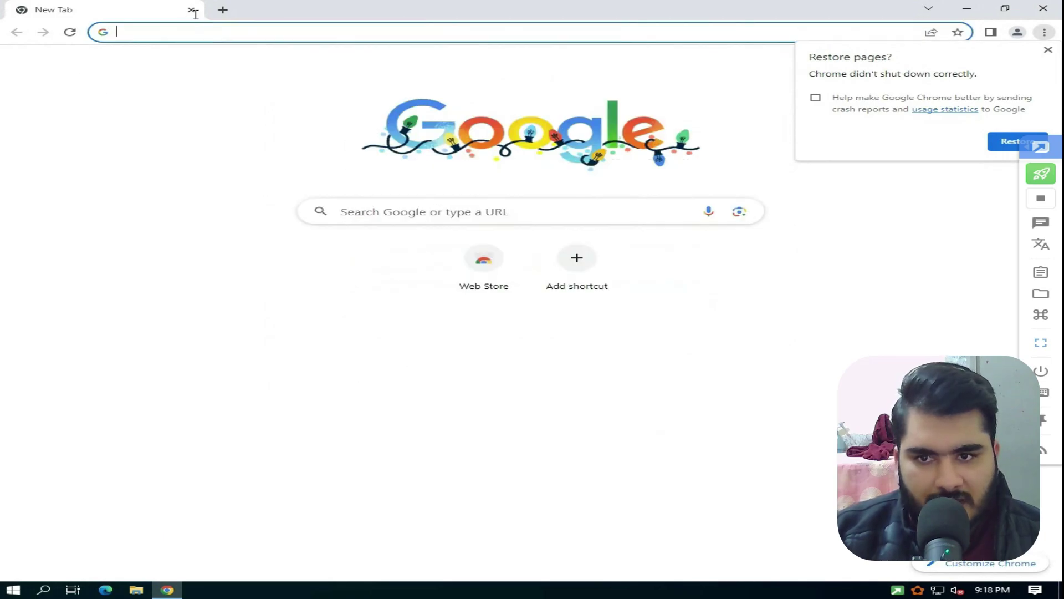
pyautogui.click(1001, 146)
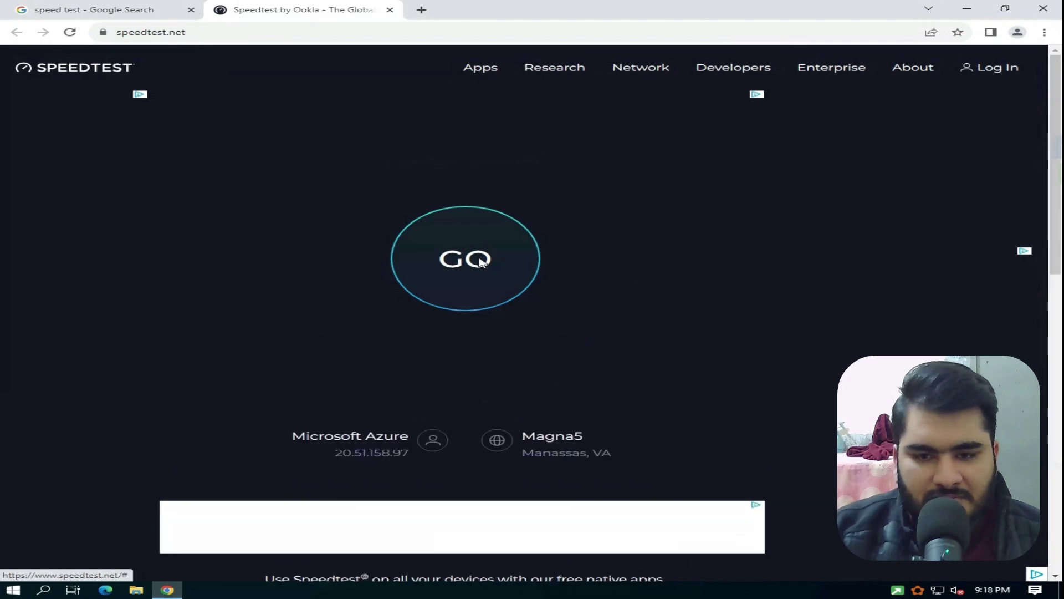
# Run the internet speed test again on speedtest.net and close its tab
pyautogui.click(481, 262)
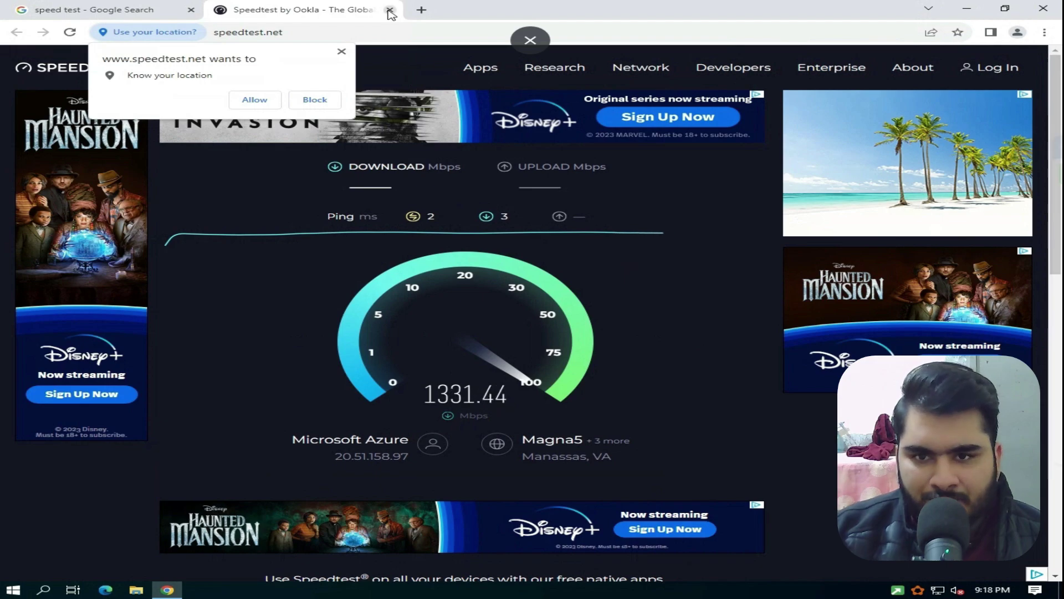
pyautogui.click(390, 10)
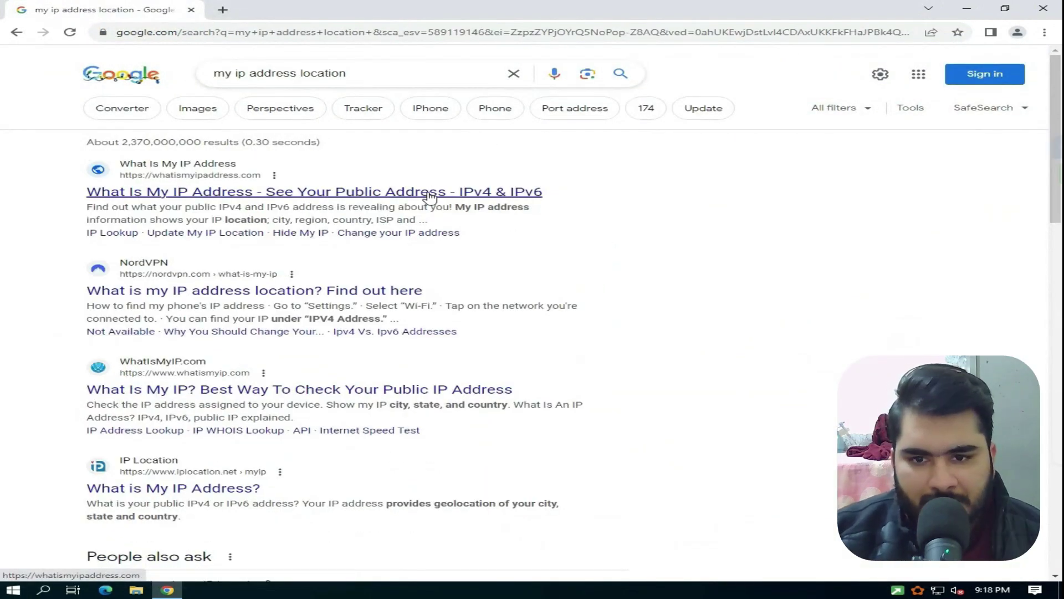
# Open the whatismyipaddress.com result in a new tab, check the machine's IP location and close that tab
pyautogui.rightClick(429, 194)
pyautogui.press('Return')
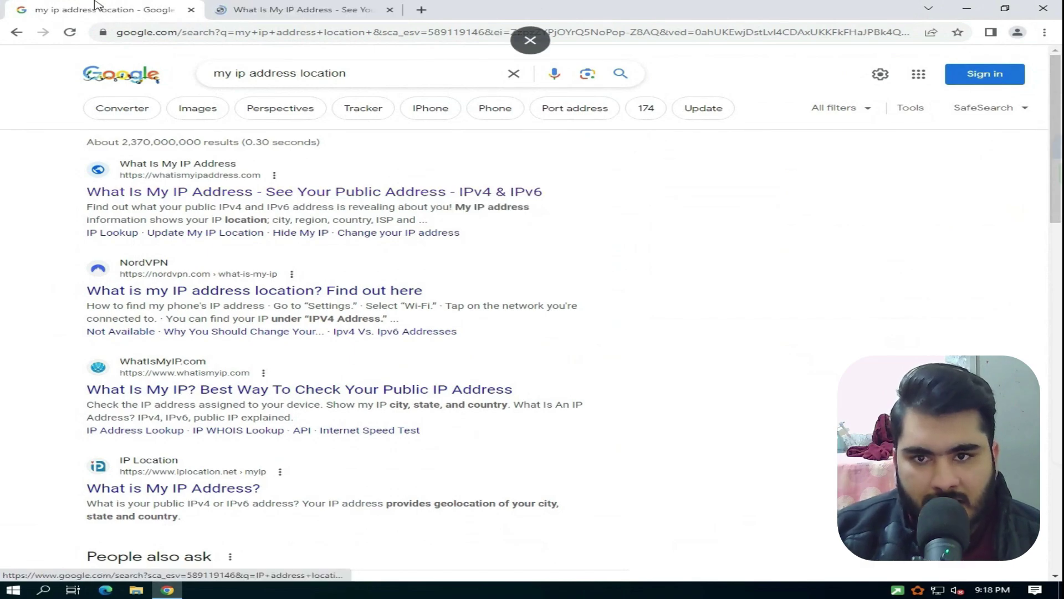
pyautogui.click(239, 11)
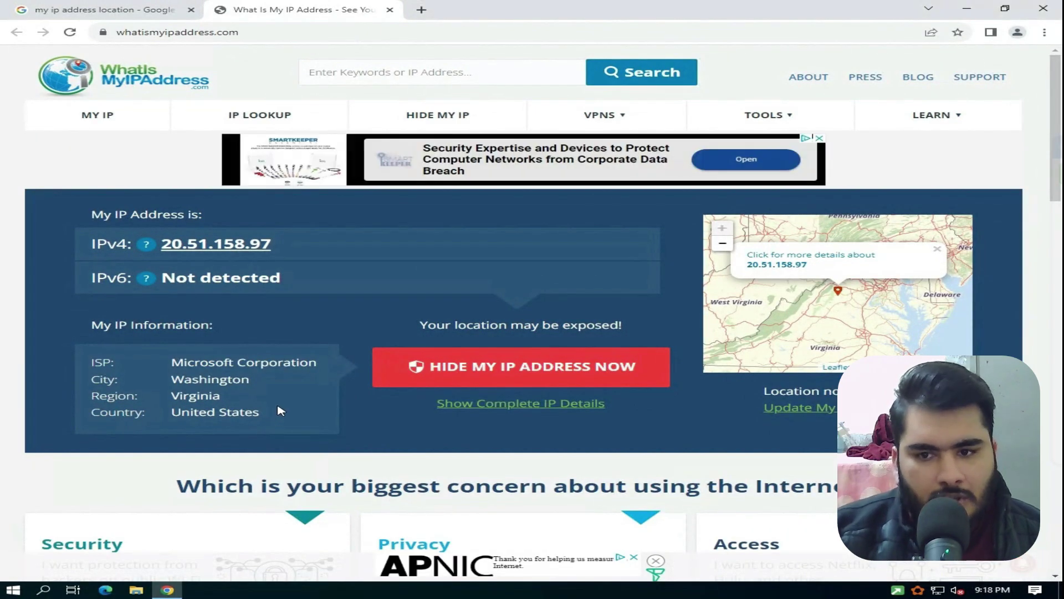
pyautogui.click(391, 10)
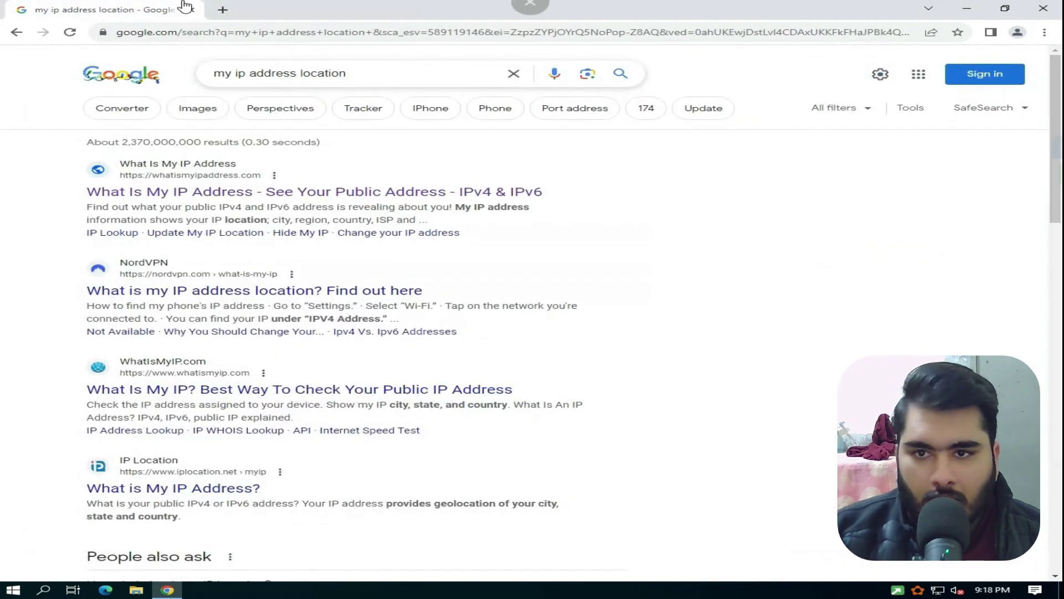
# Replace the IP search results tab with a new one, open the Chrome Web Store and search it for "vpn"
pyautogui.click(219, 9)
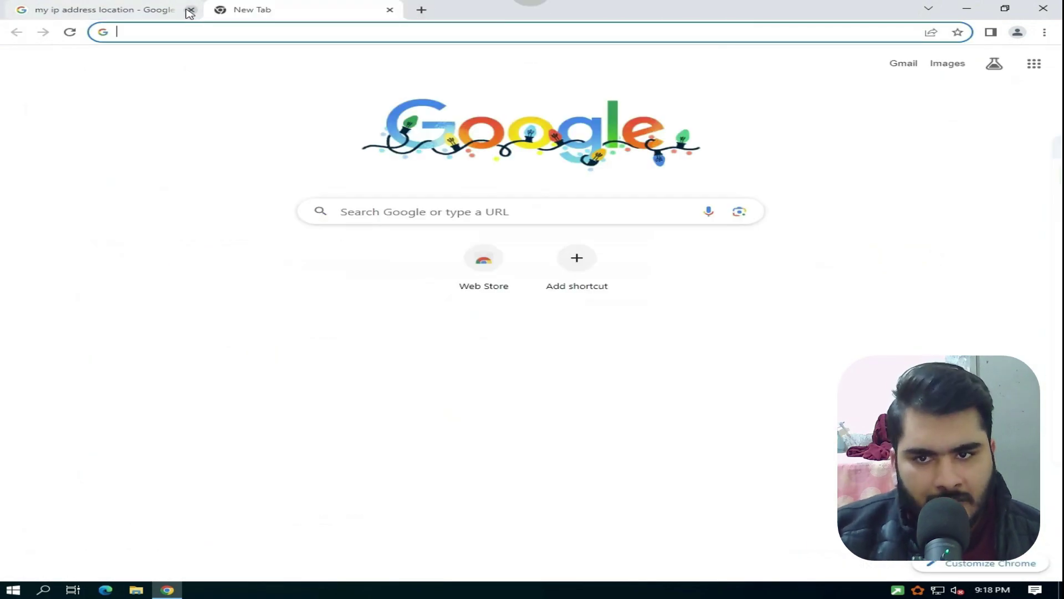
pyautogui.click(190, 10)
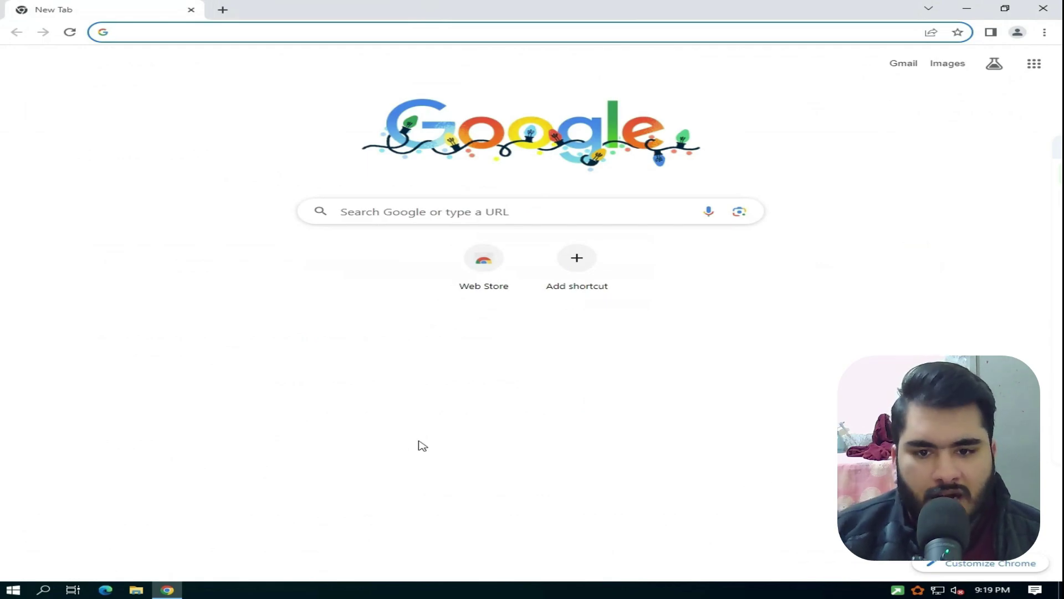
pyautogui.click(484, 260)
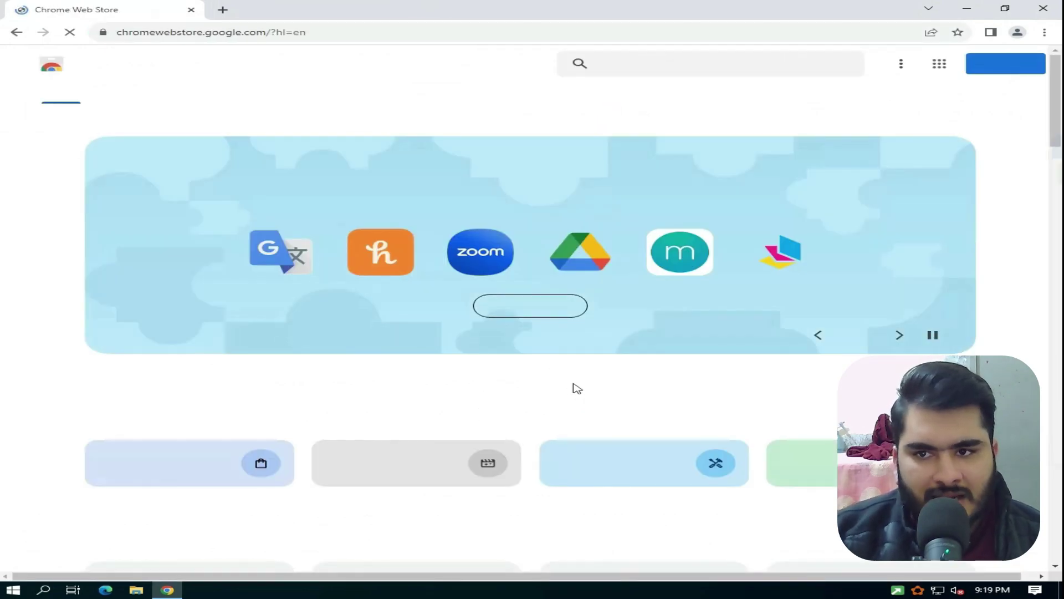
pyautogui.click(768, 64)
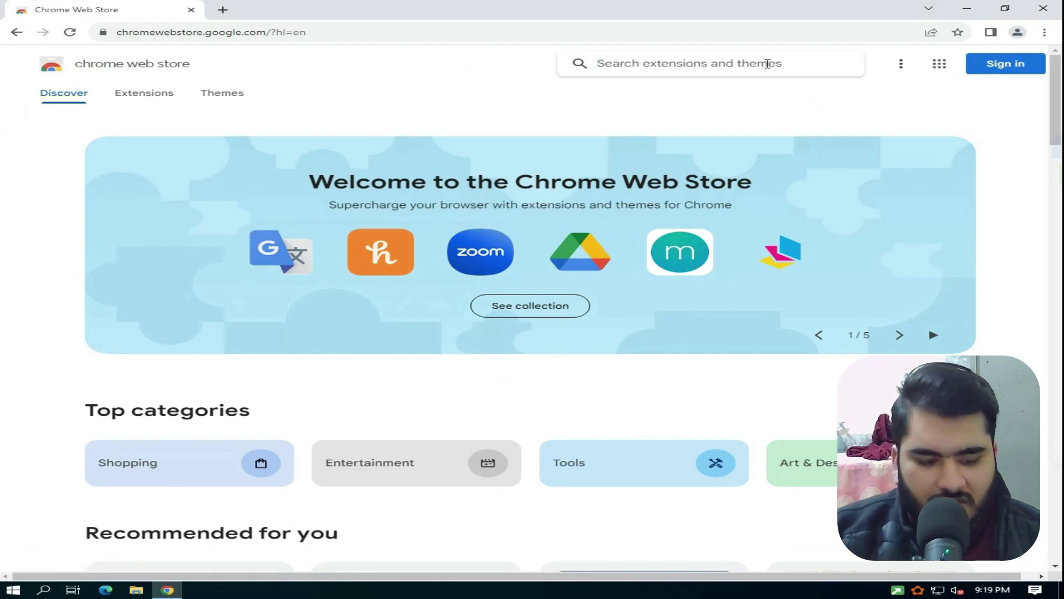
pyautogui.write('vp')
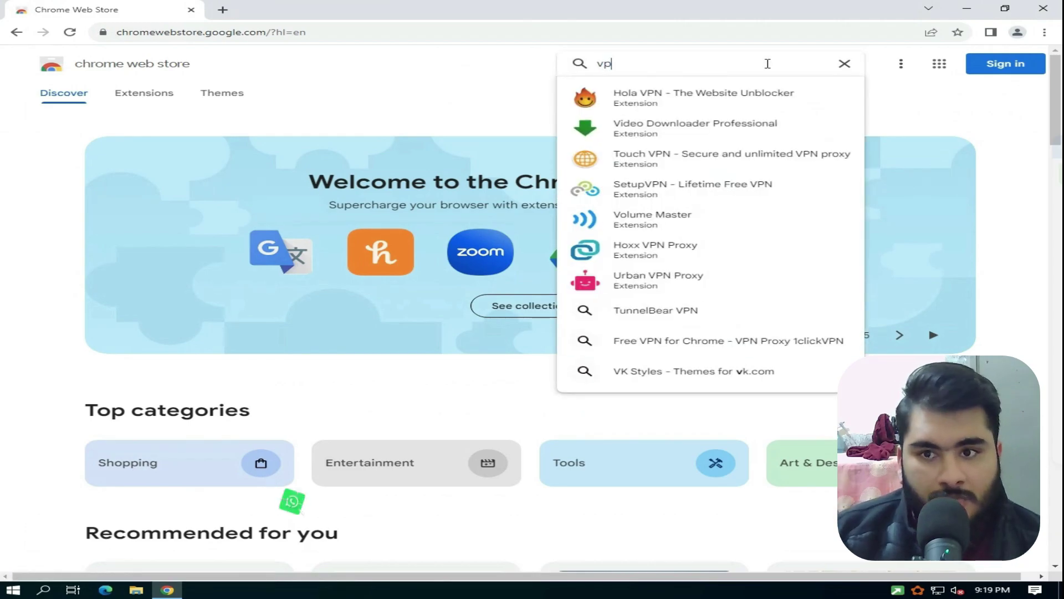
pyautogui.write('n')
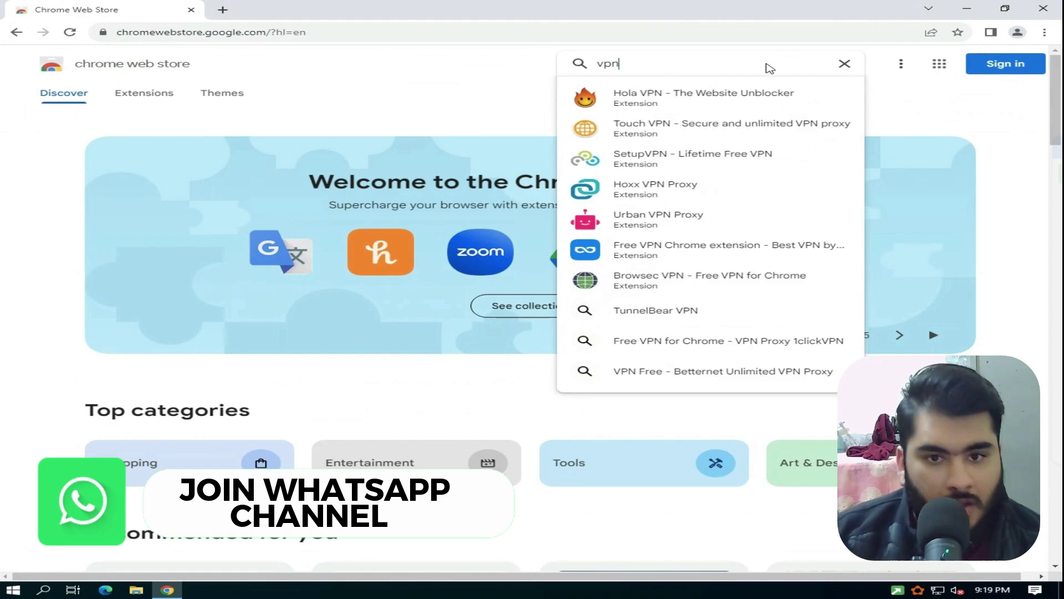
pyautogui.press('Return')
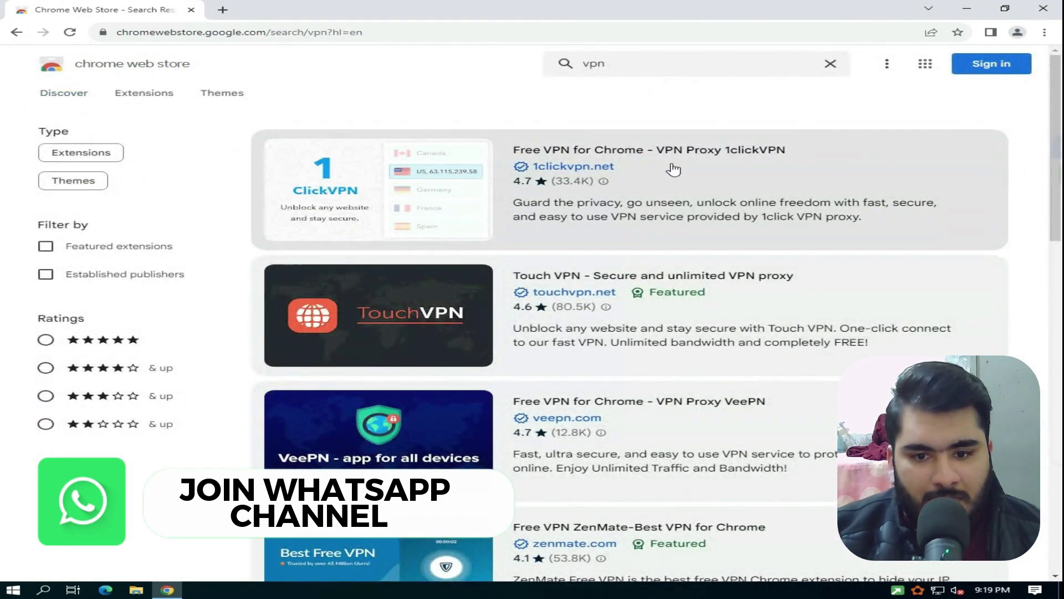
# Find Urban VPN Proxy in the Chrome Web Store results and add the extension to Chrome
pyautogui.scroll(-6, 672, 167)
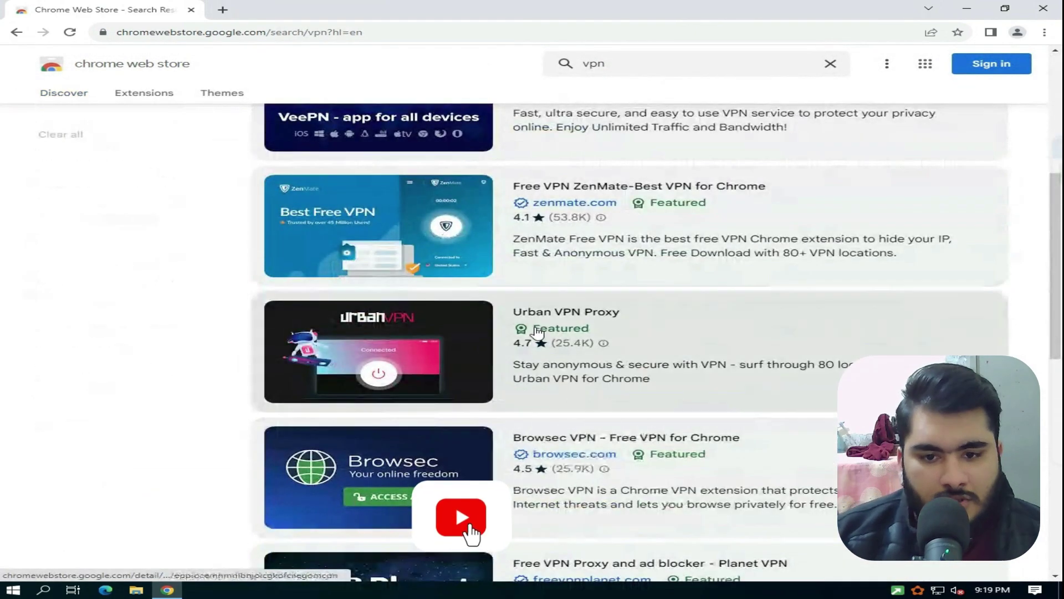
pyautogui.click(741, 331)
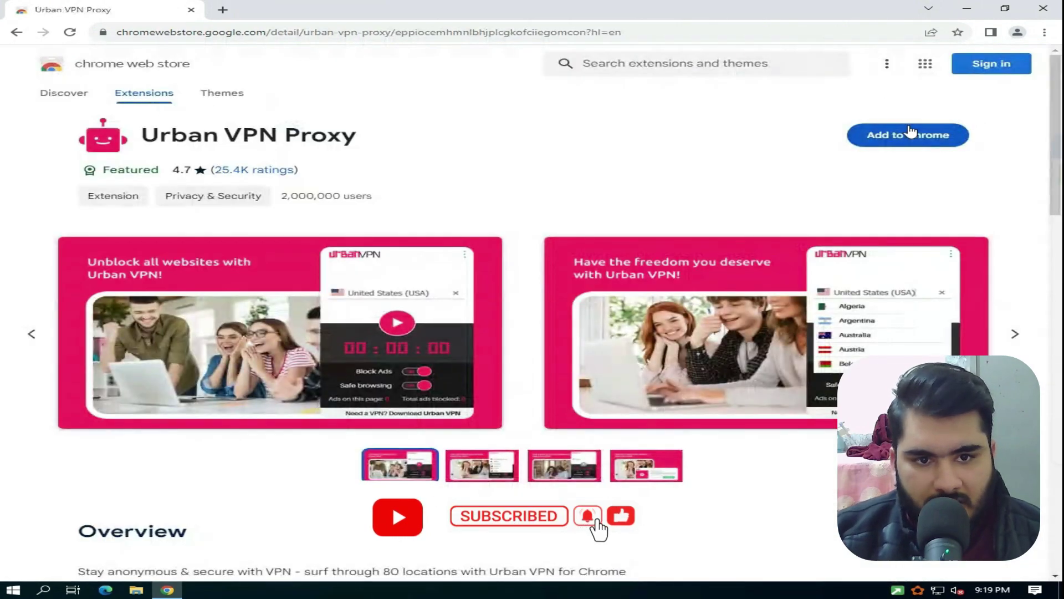
pyautogui.click(914, 132)
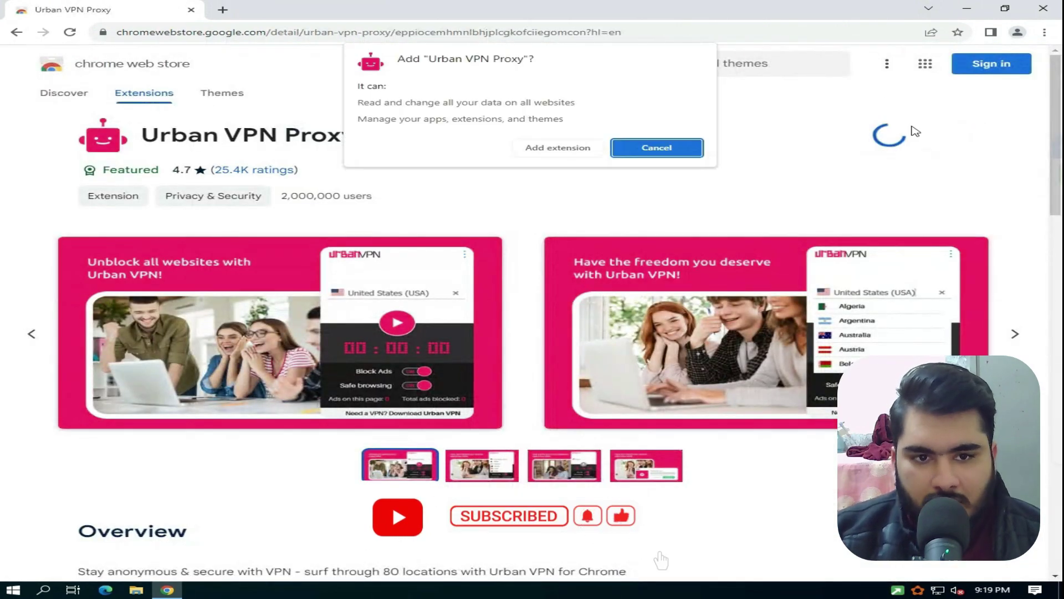
pyautogui.click(592, 153)
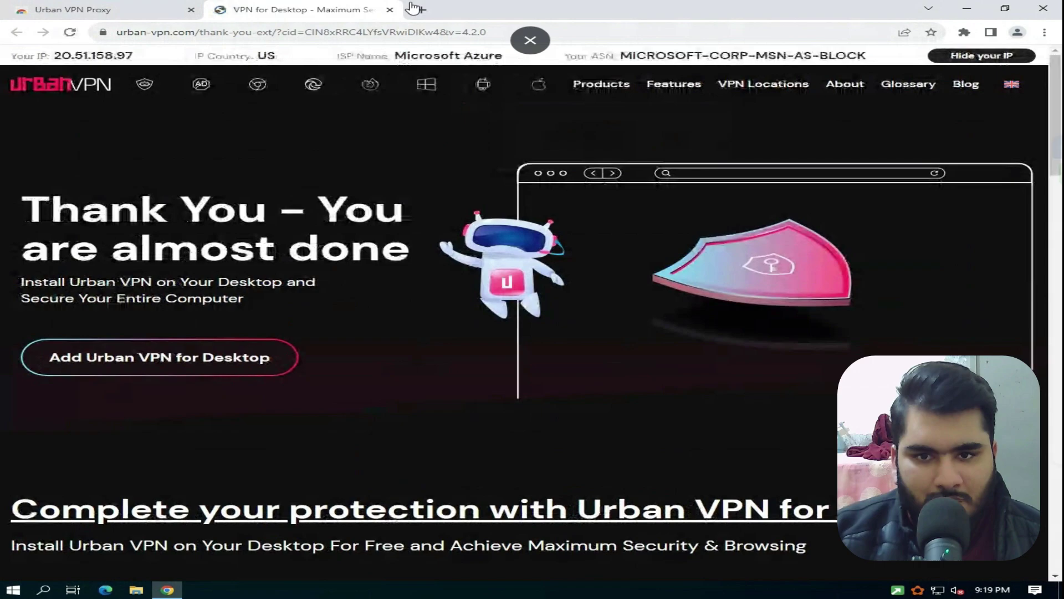
# Open a new tab and close the Urban VPN Proxy store tab and the VPN for Desktop tab
pyautogui.click(421, 9)
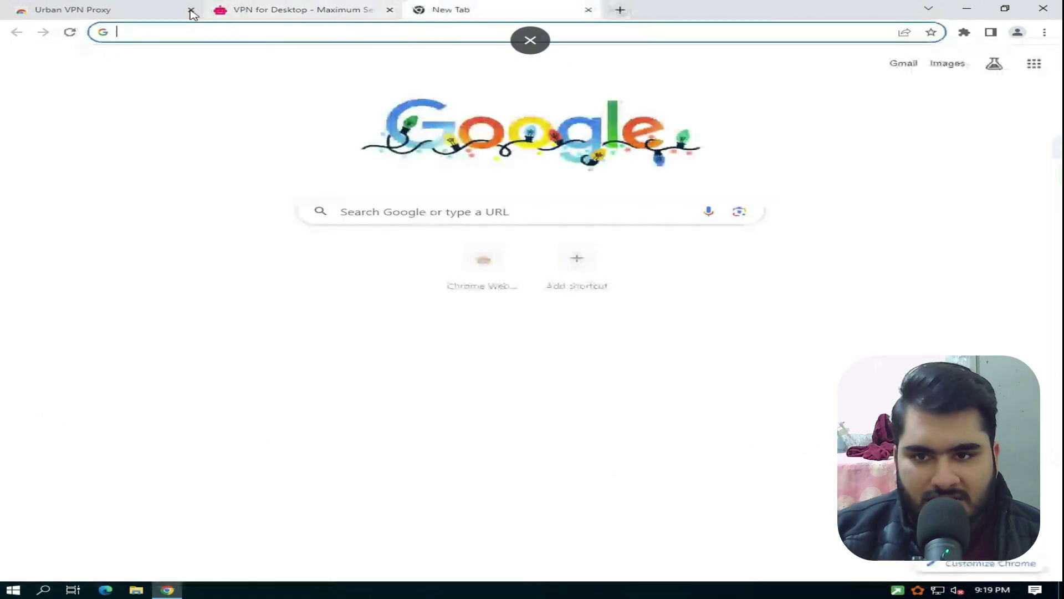
pyautogui.click(190, 9)
pyautogui.click(191, 9)
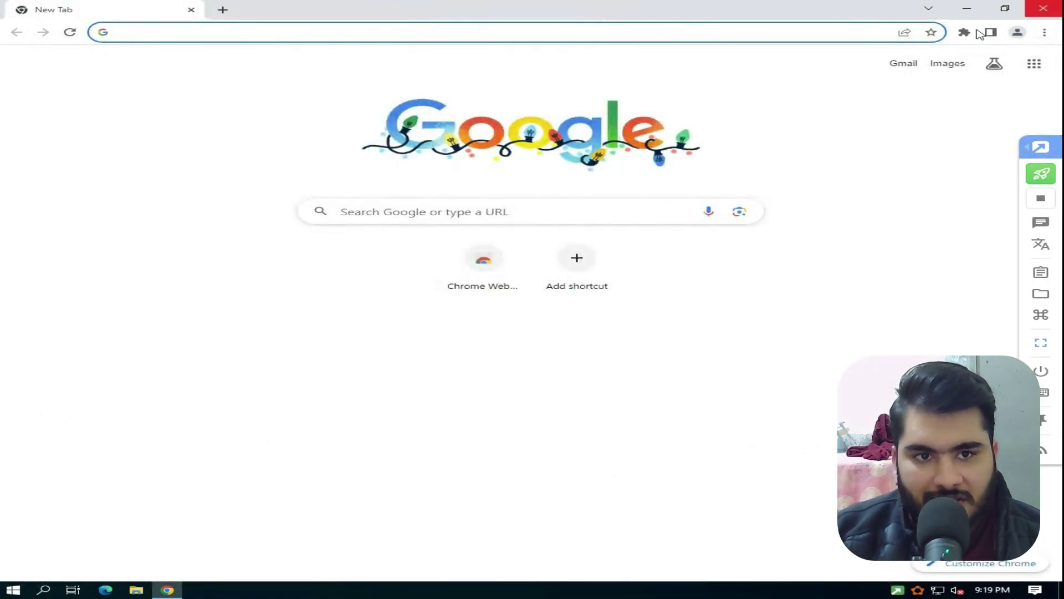
# Launch the Urban VPN Proxy extension and agree to its data usage and Urban insights consent pages
pyautogui.click(968, 33)
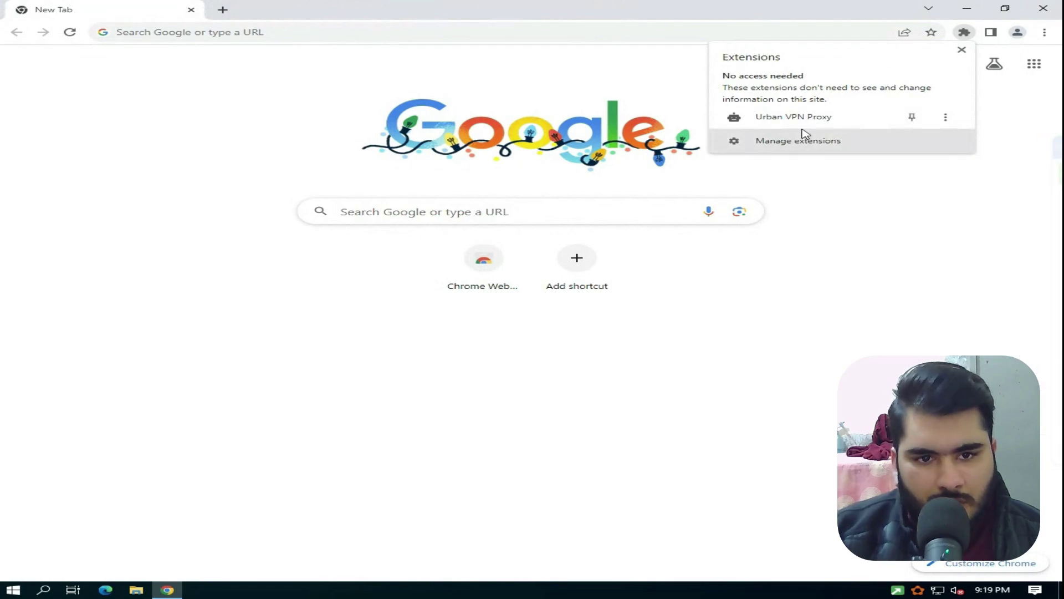
pyautogui.click(817, 115)
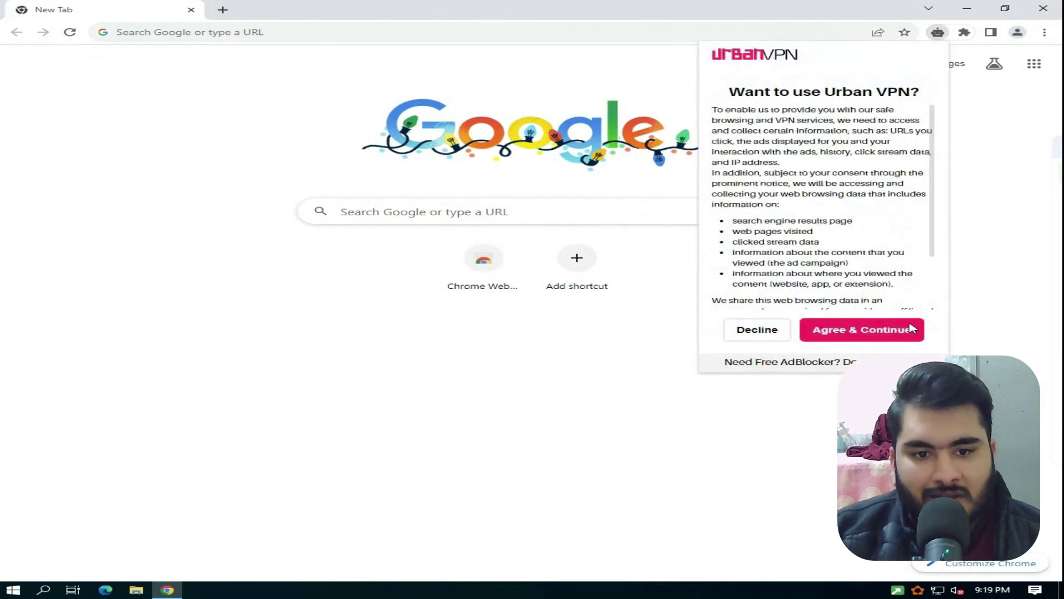
pyautogui.click(910, 326)
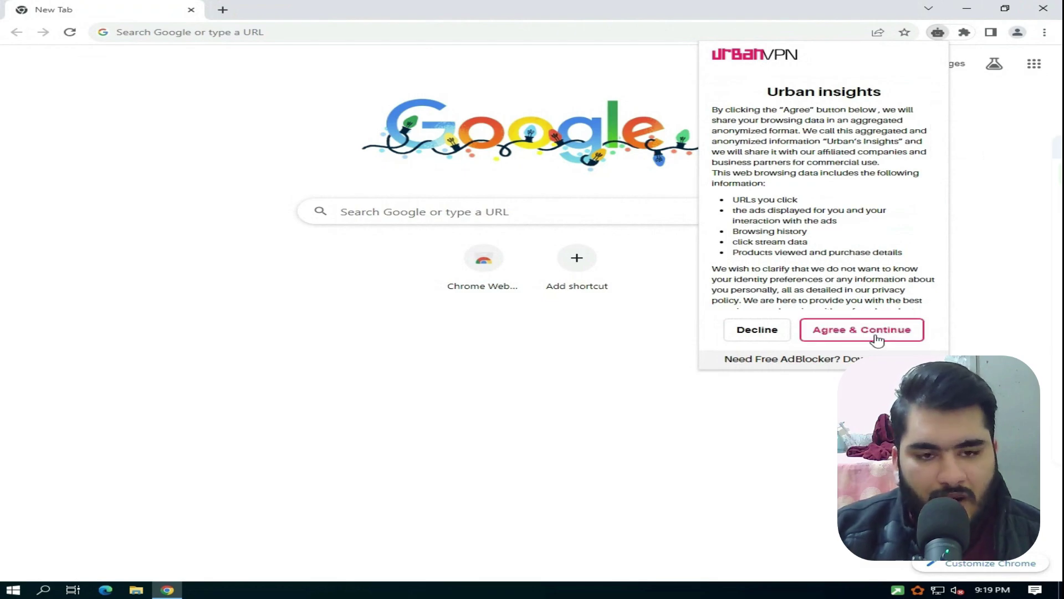
pyautogui.click(878, 337)
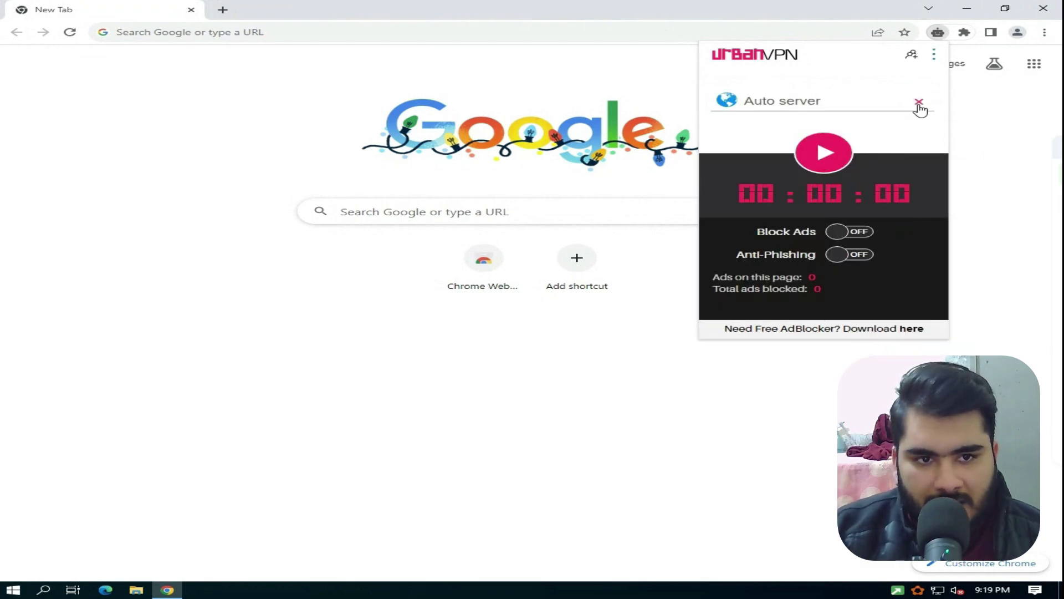